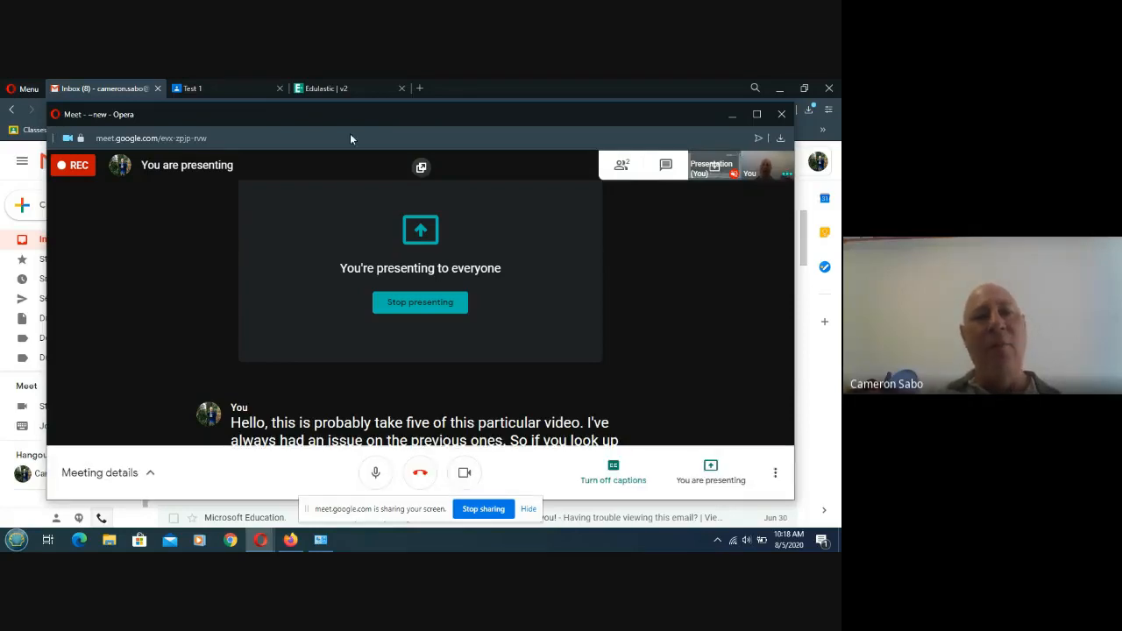
Switch to Edulastic and open the dashboard showing the teacher's classes
click(345, 89)
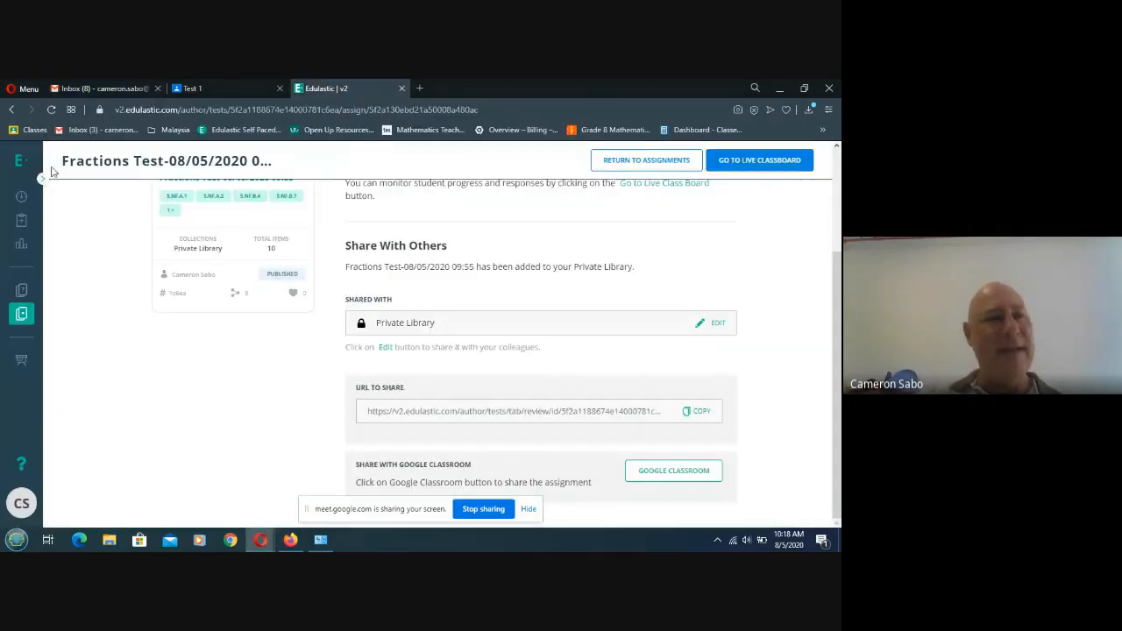
click(41, 168)
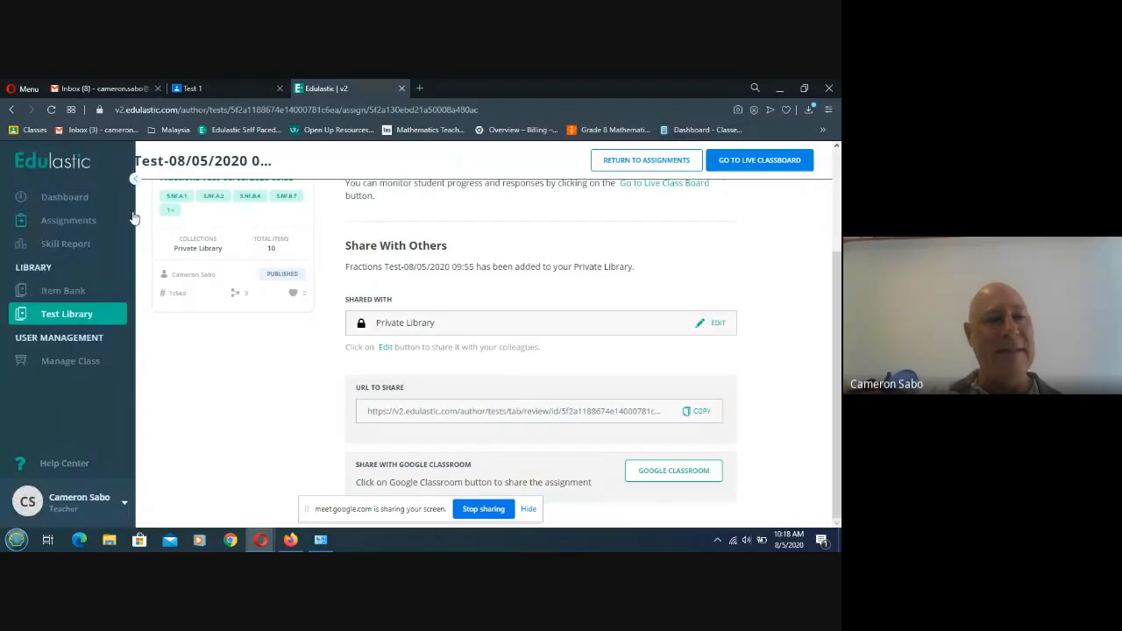
click(63, 197)
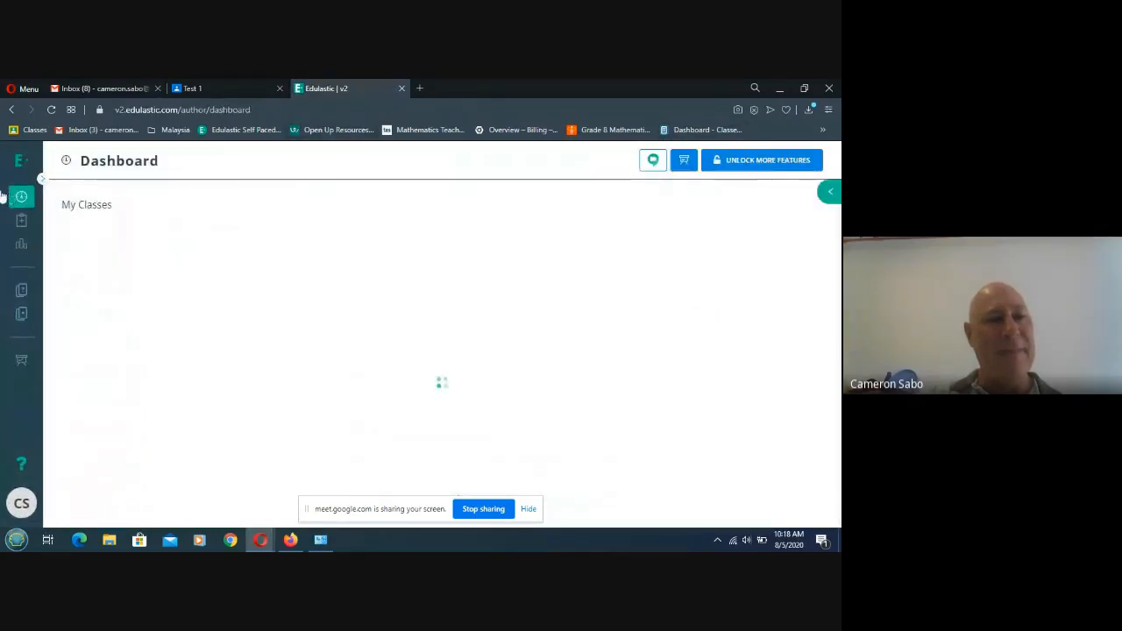
right_click(22, 158)
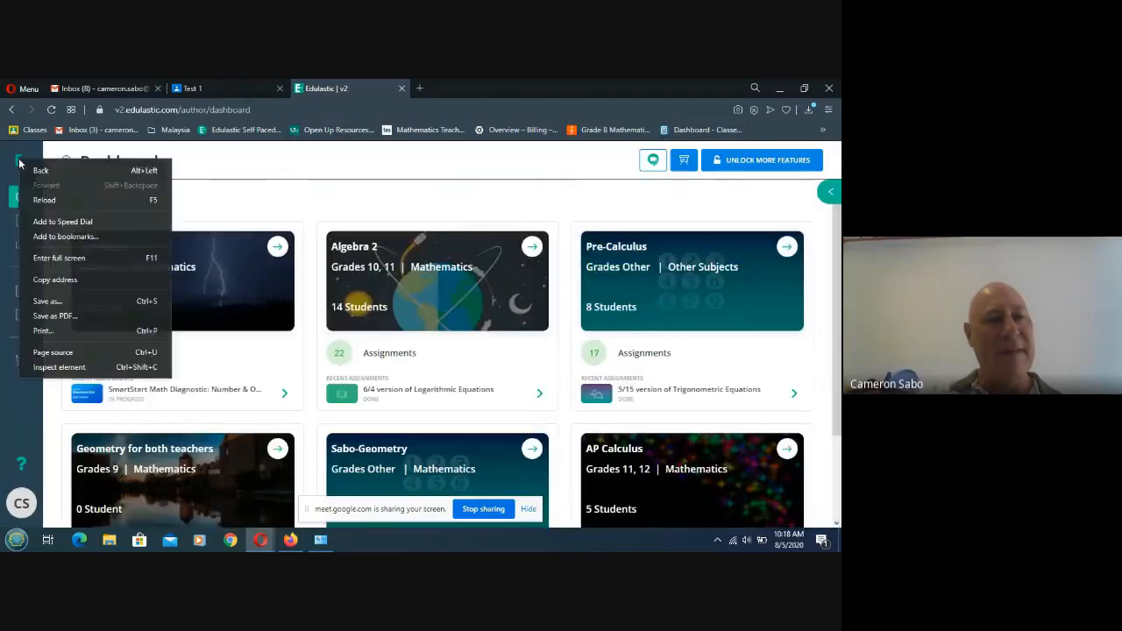
click(273, 152)
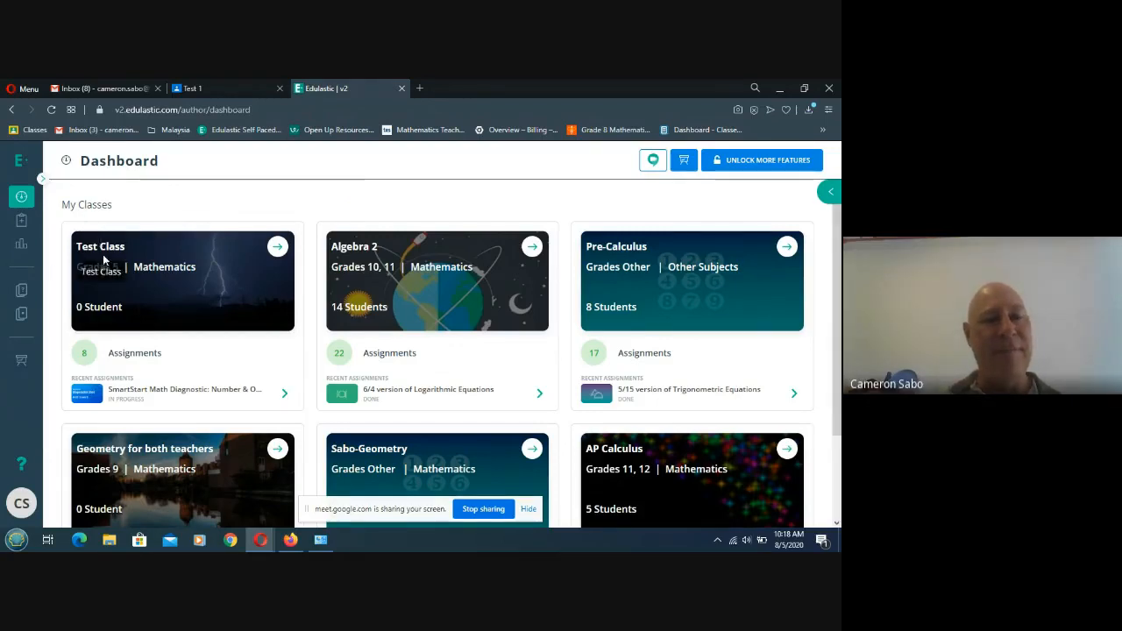
Open Test Class's assignments, start a new assignment, and browse all pre-built assessments in the library
click(140, 354)
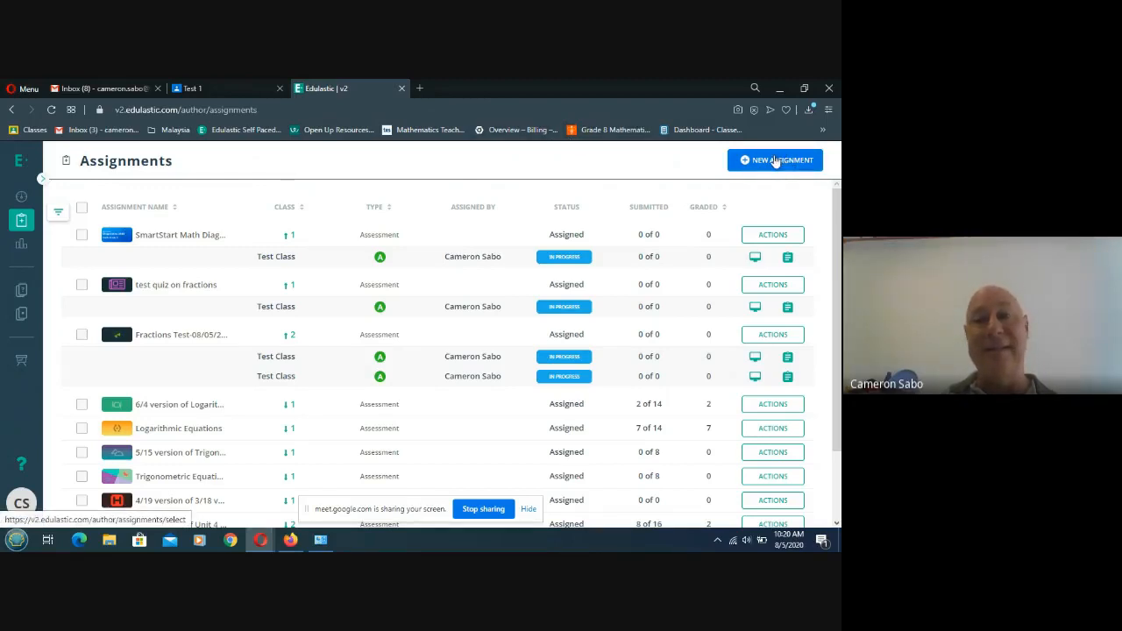
click(747, 166)
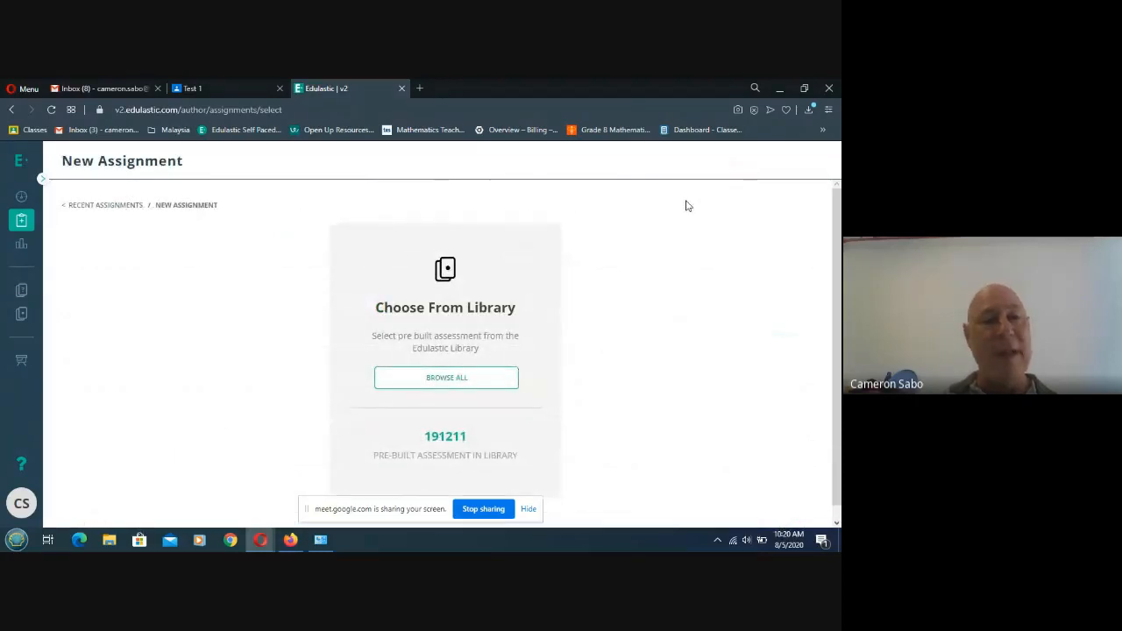
click(441, 378)
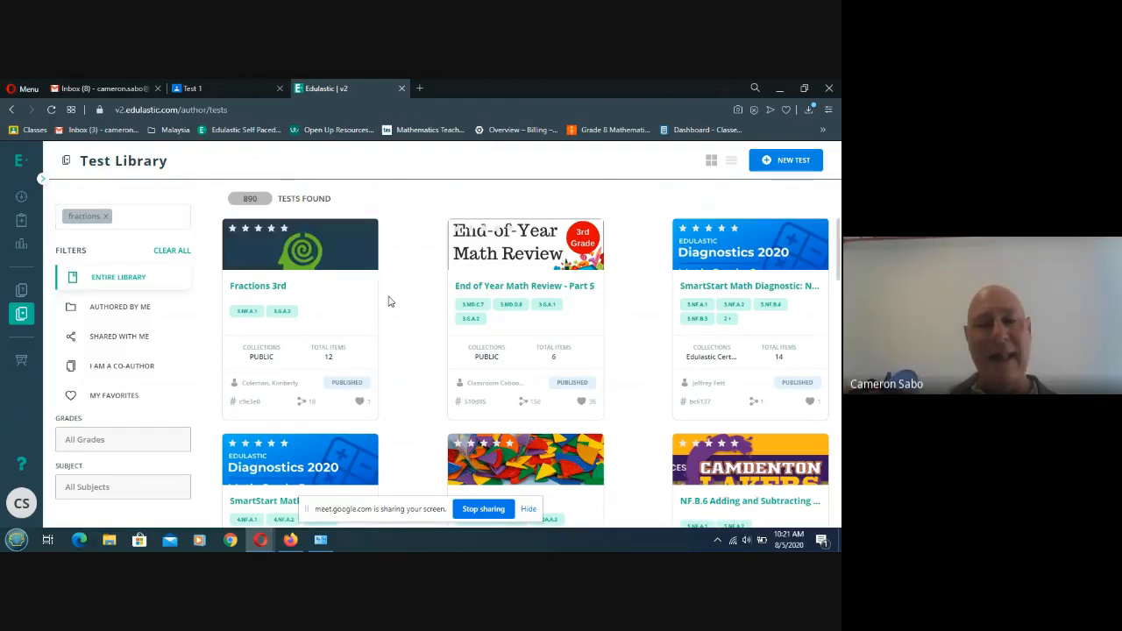
Look through the fractions tests in the entire library for a suitable assessment
scroll(390, 301, down, 2)
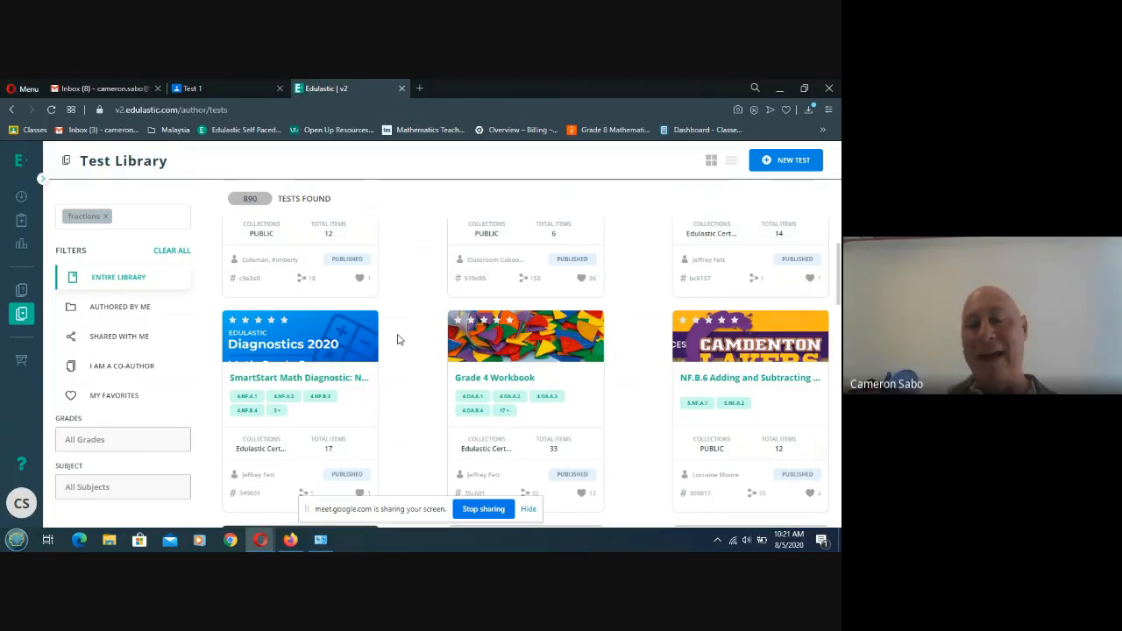
scroll(405, 356, down, 2)
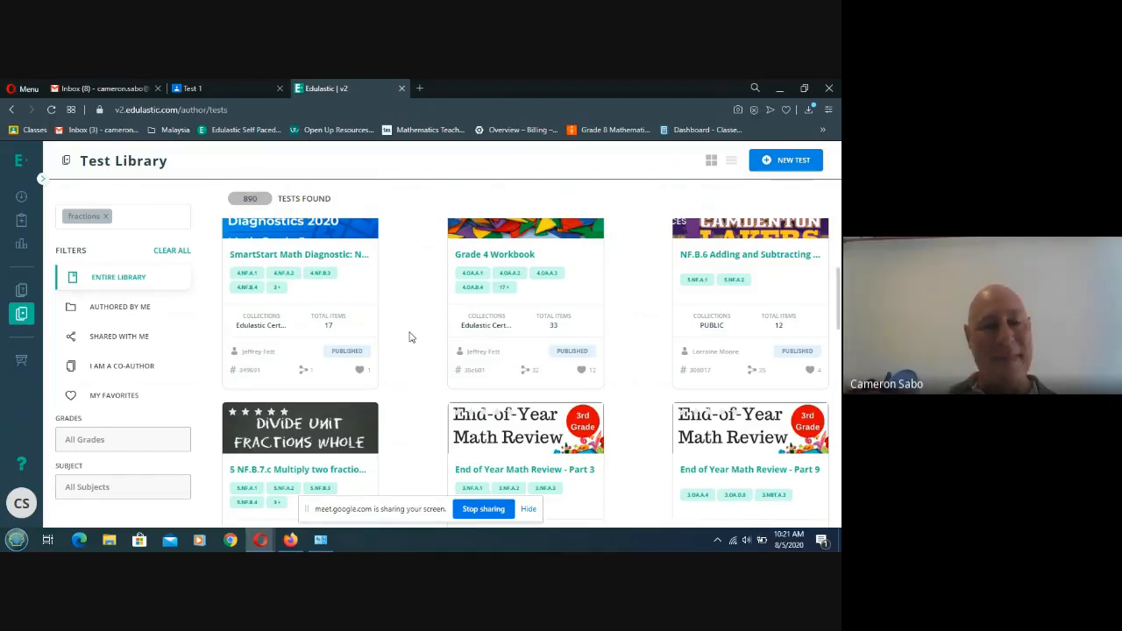
scroll(410, 336, down, 3)
scroll(409, 337, up, 6)
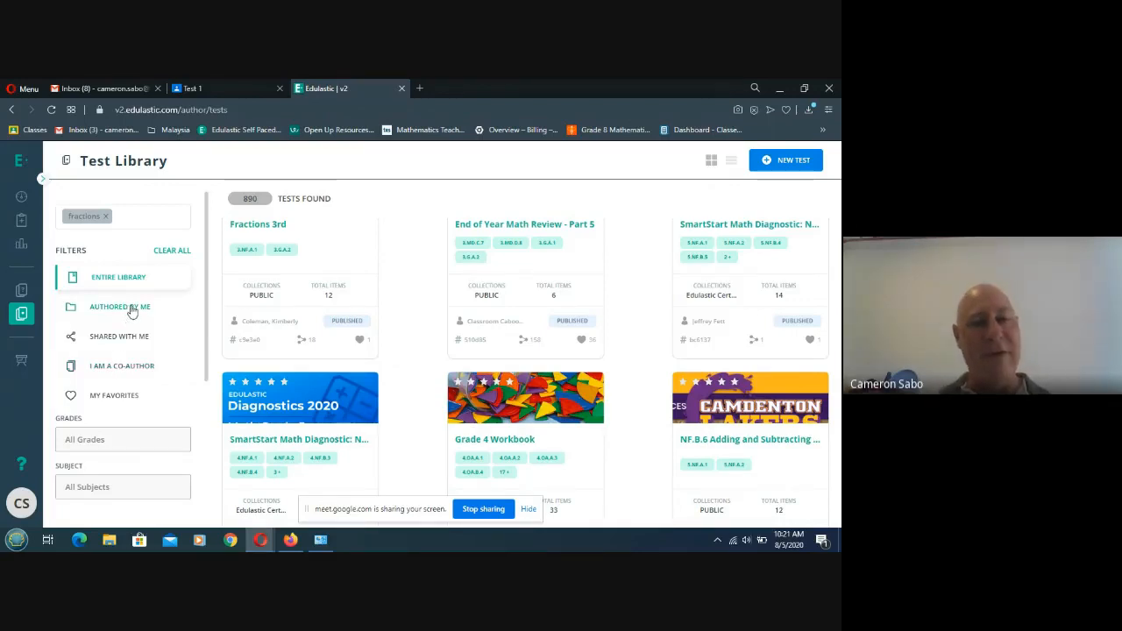
click(361, 339)
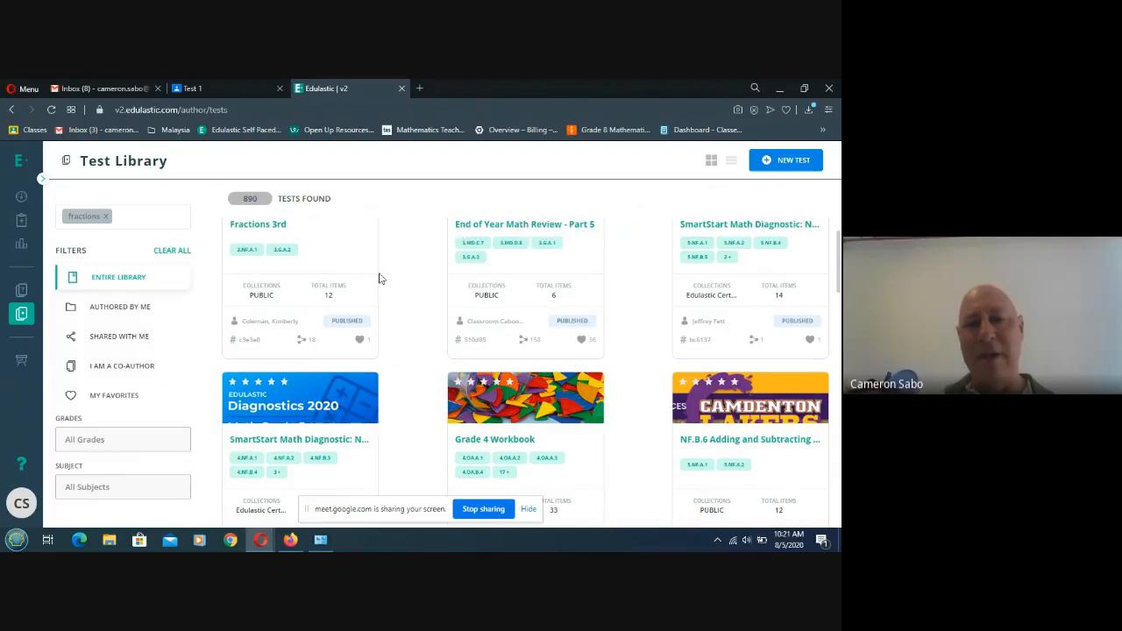
scroll(380, 280, up, 1)
scroll(539, 368, down, 1)
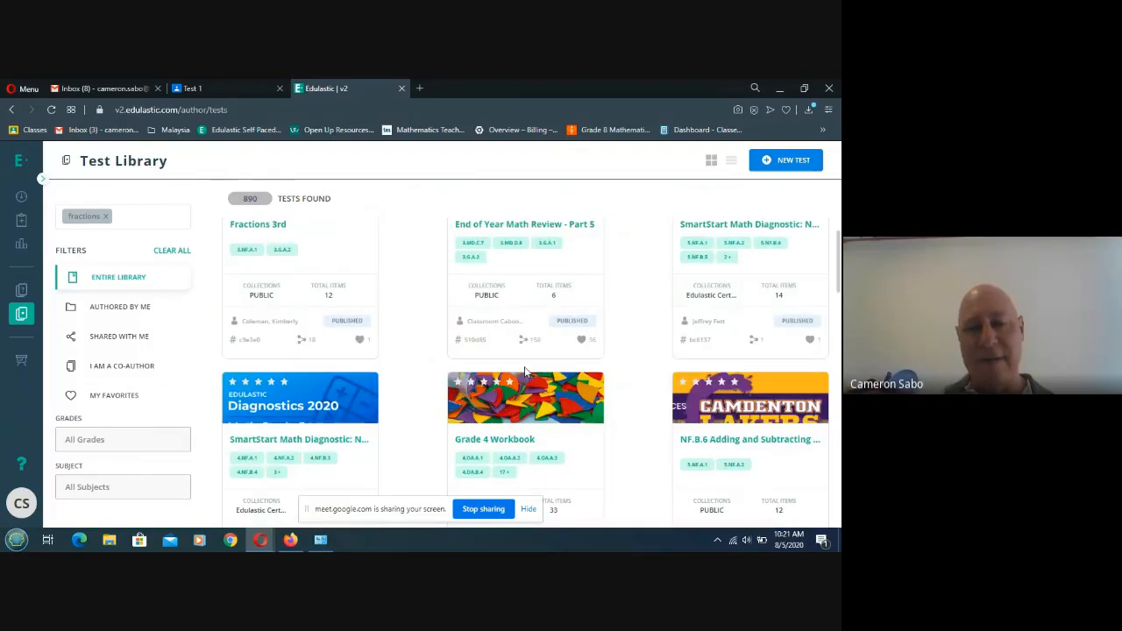
Preview the SmartStart Math Diagnostic on fractions for Incoming Grade 5 and read both parts of question 1
mouse_move(333, 420)
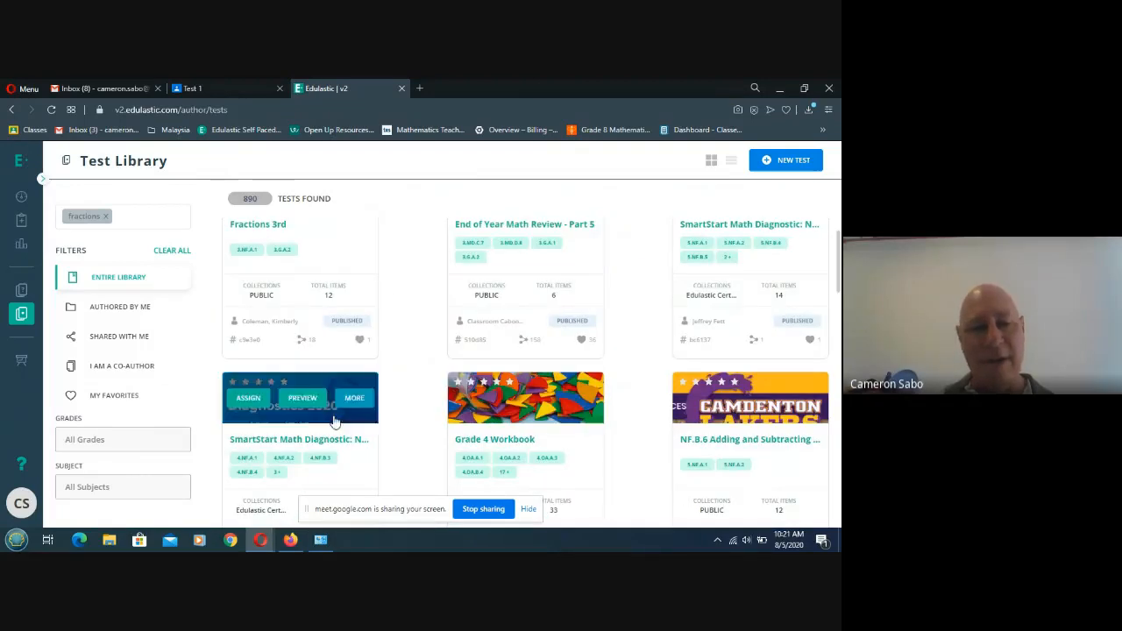
click(287, 447)
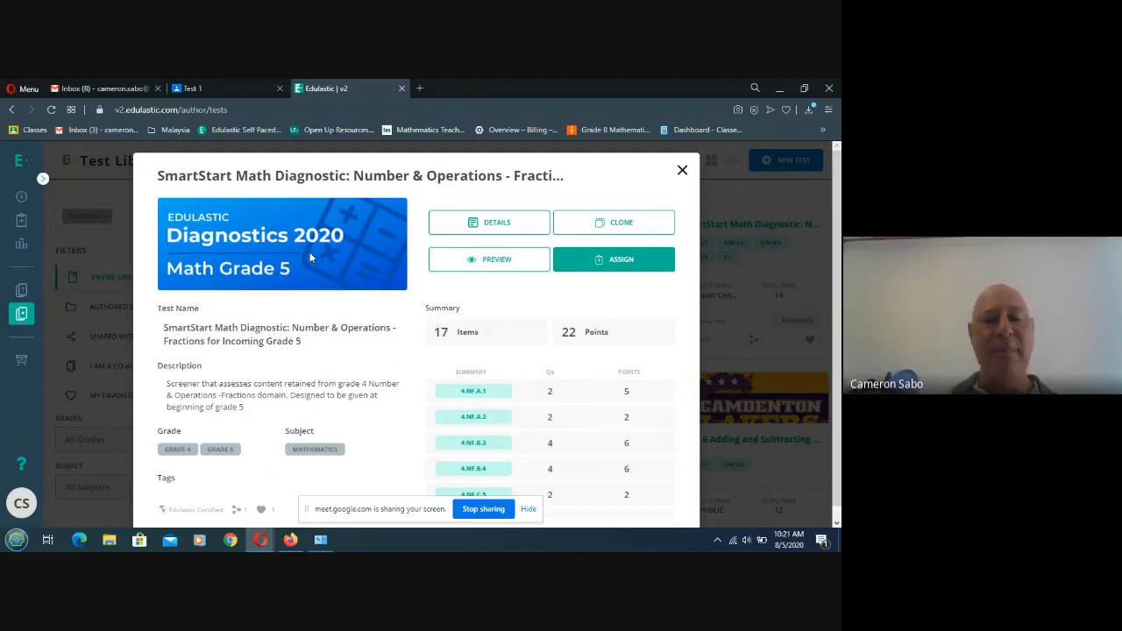
click(485, 261)
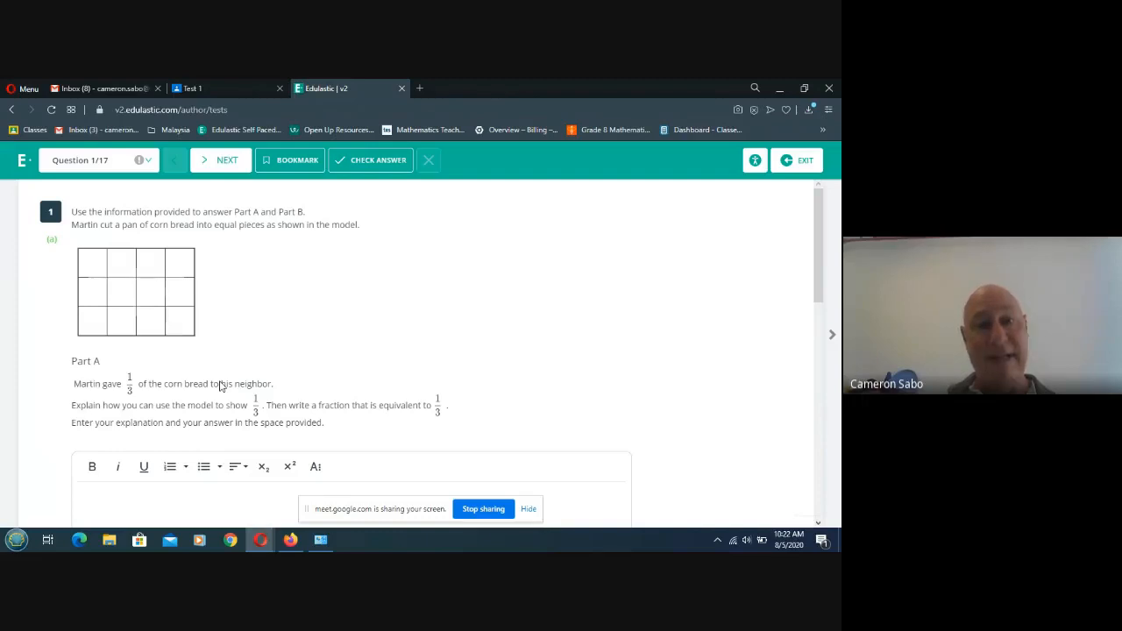
scroll(311, 377, down, 2)
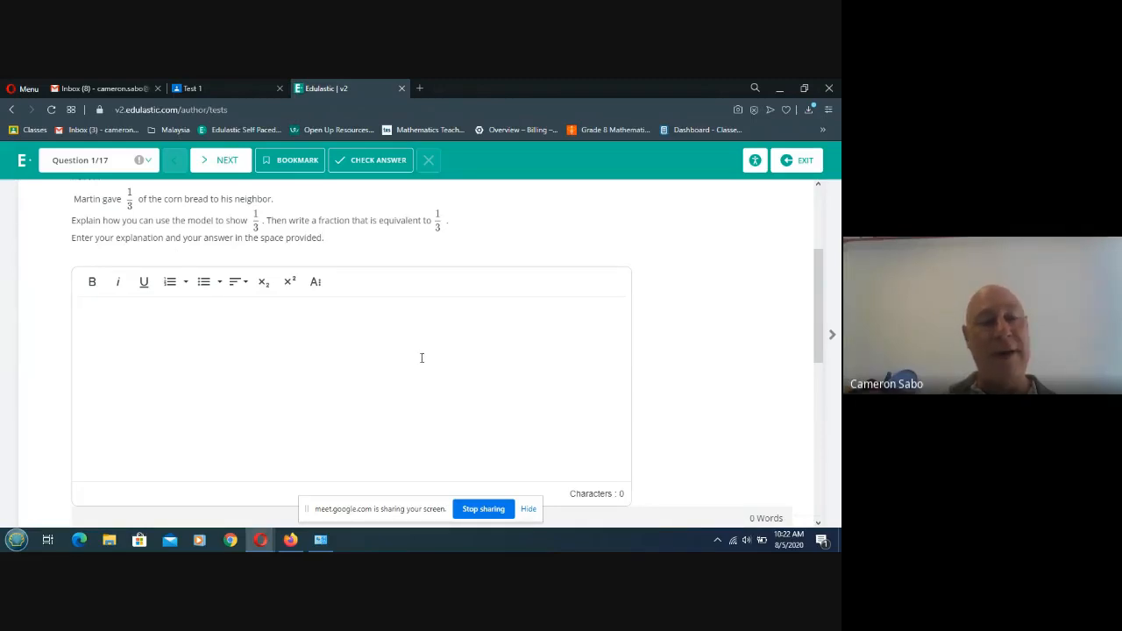
scroll(422, 358, down, 2)
scroll(421, 363, down, 2)
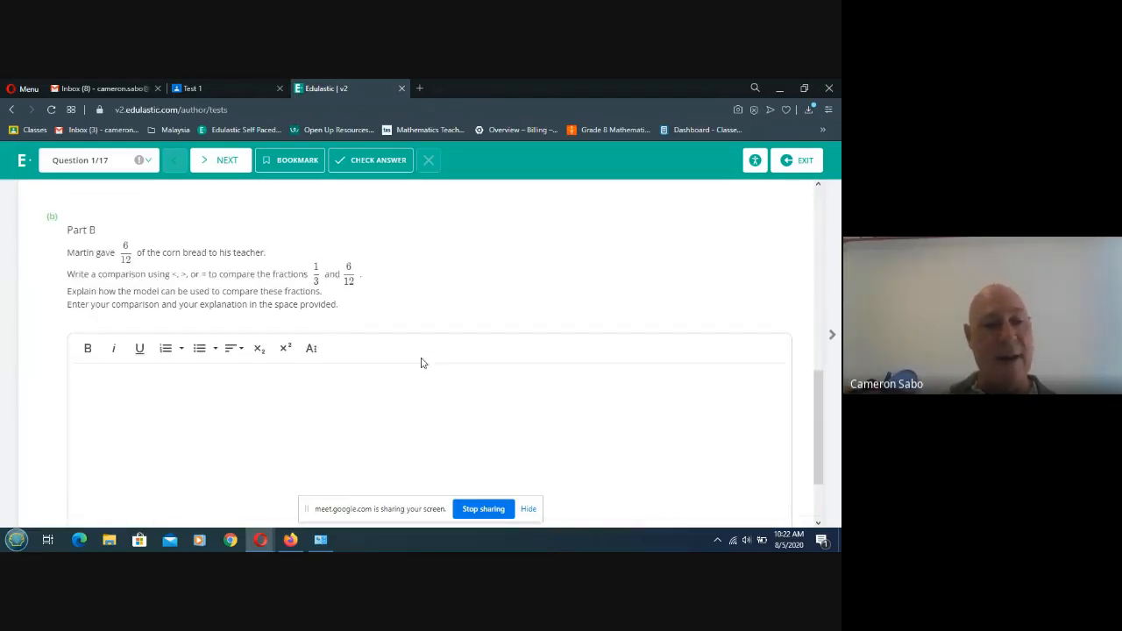
scroll(191, 395, down, 1)
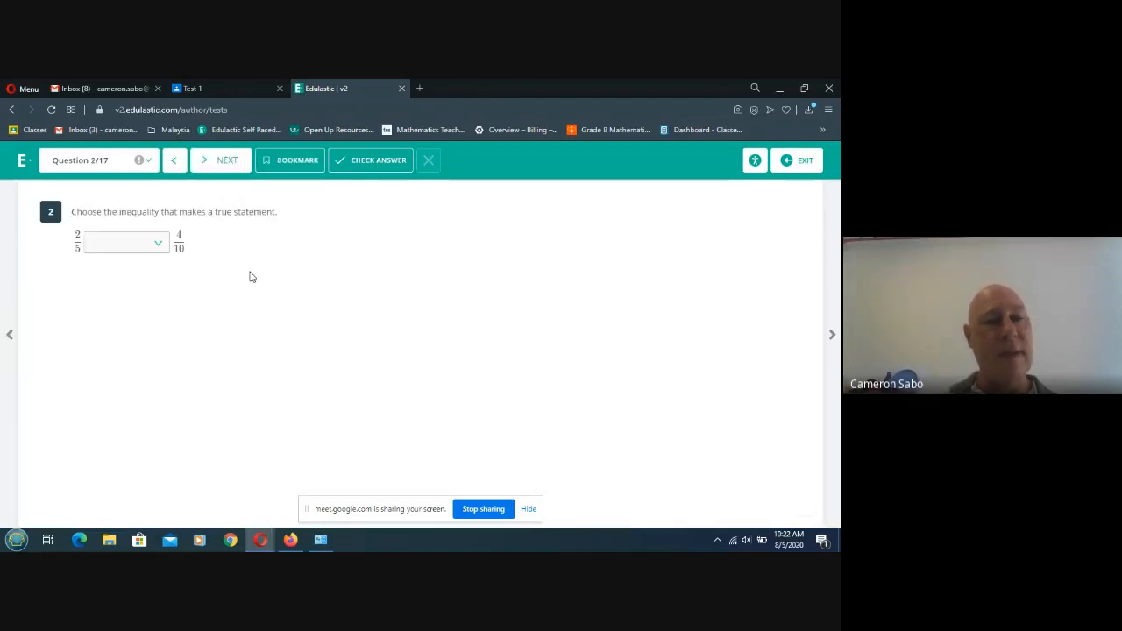
Review questions 2 to 6 of the preview, including the inequality choices in question 2, and exit the preview
click(157, 245)
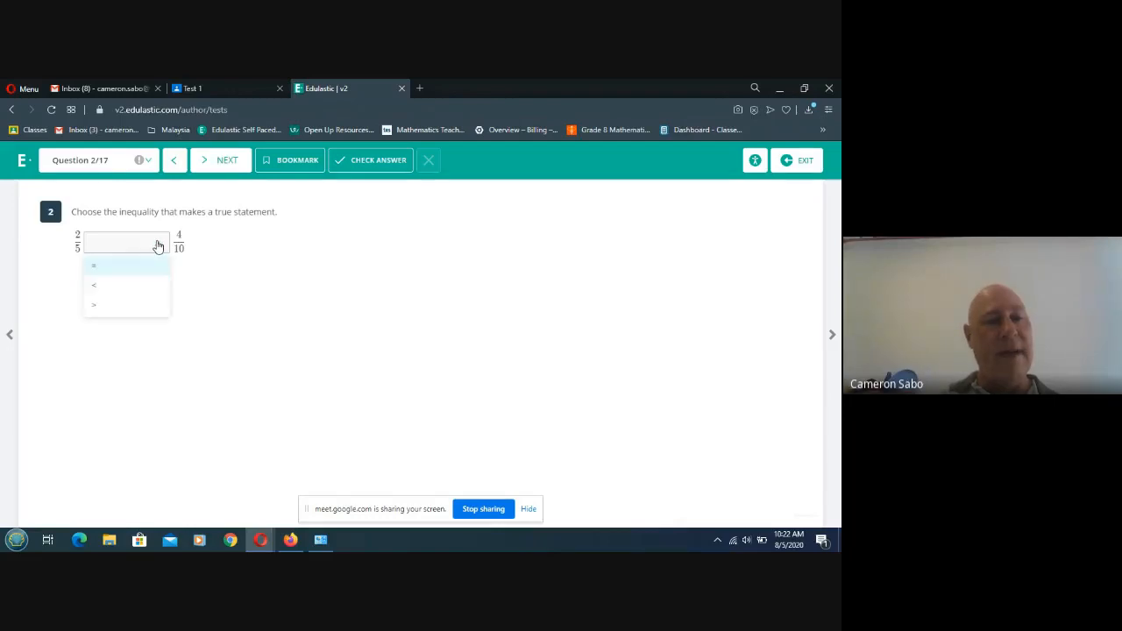
click(158, 246)
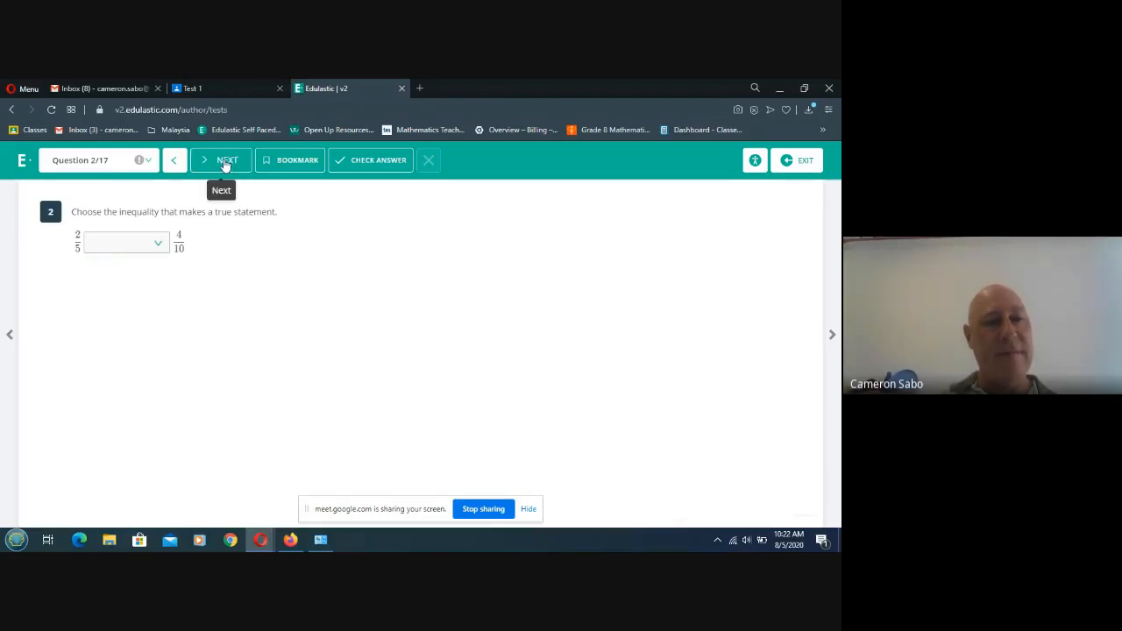
click(225, 165)
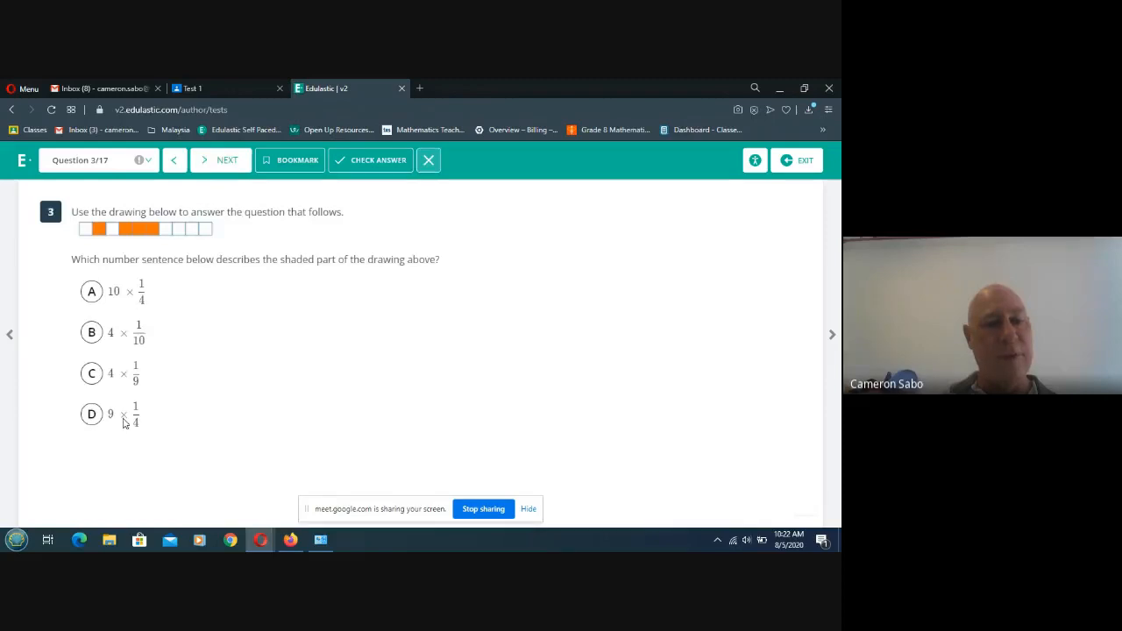
click(225, 160)
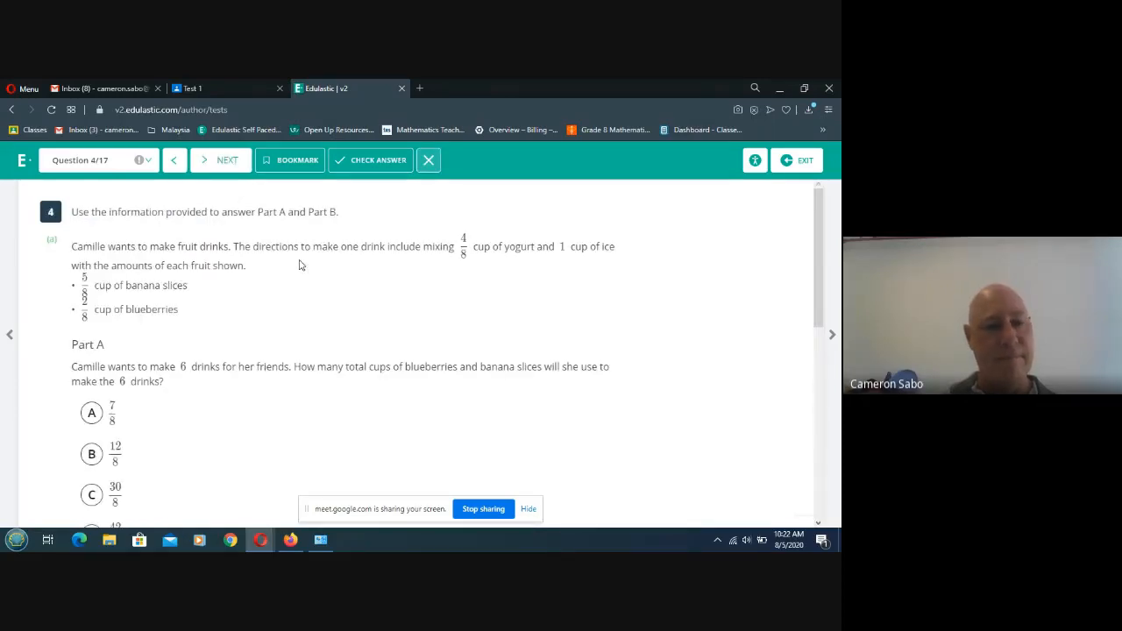
scroll(300, 277, down, 10)
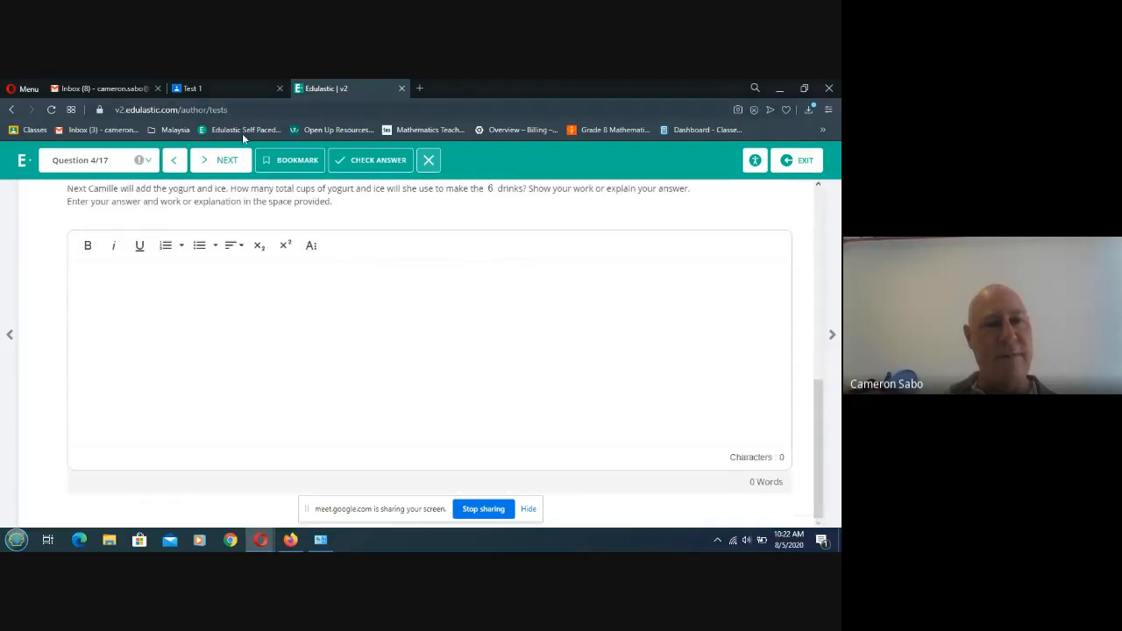
click(224, 161)
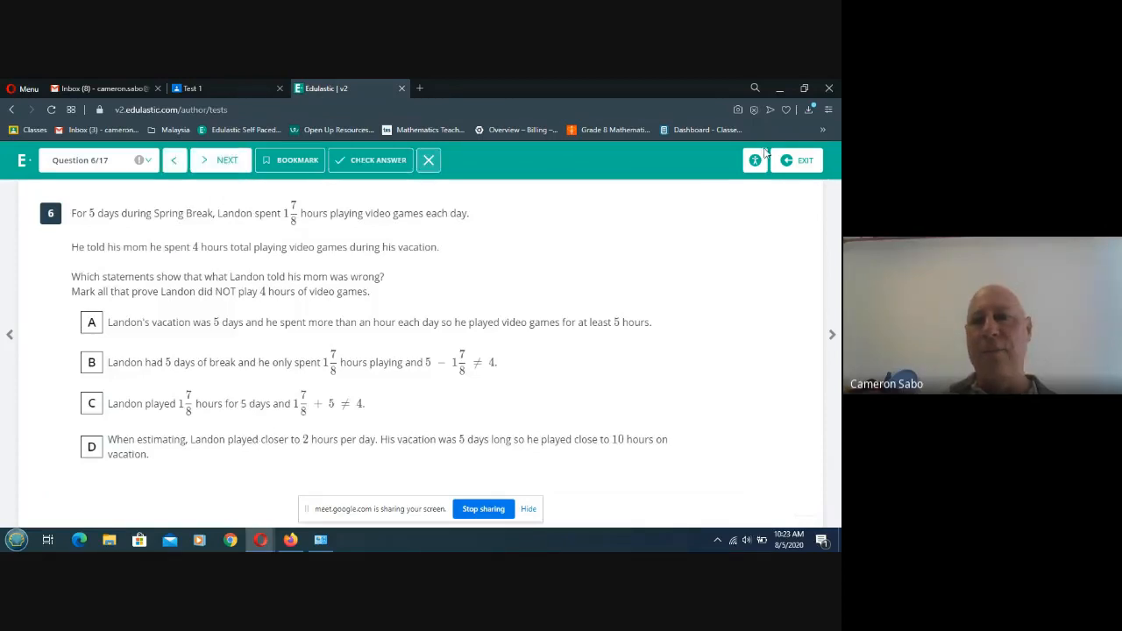
click(797, 161)
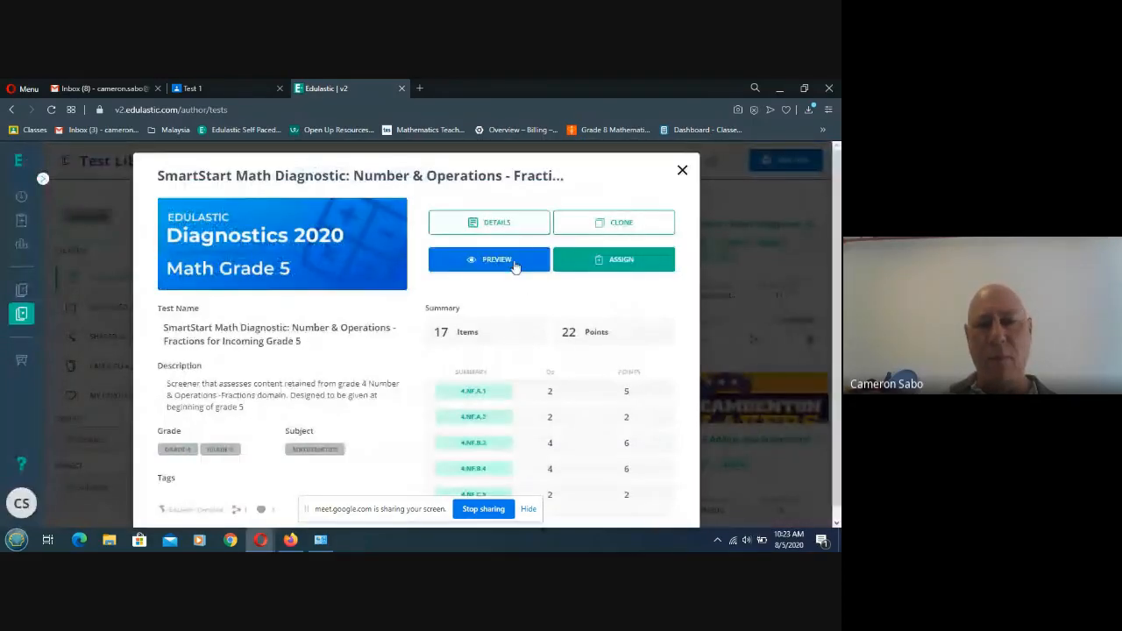
Review the class, date, policy and grading settings for assigning the Grade 5 diagnostic, and return to the test library without assigning it
click(614, 265)
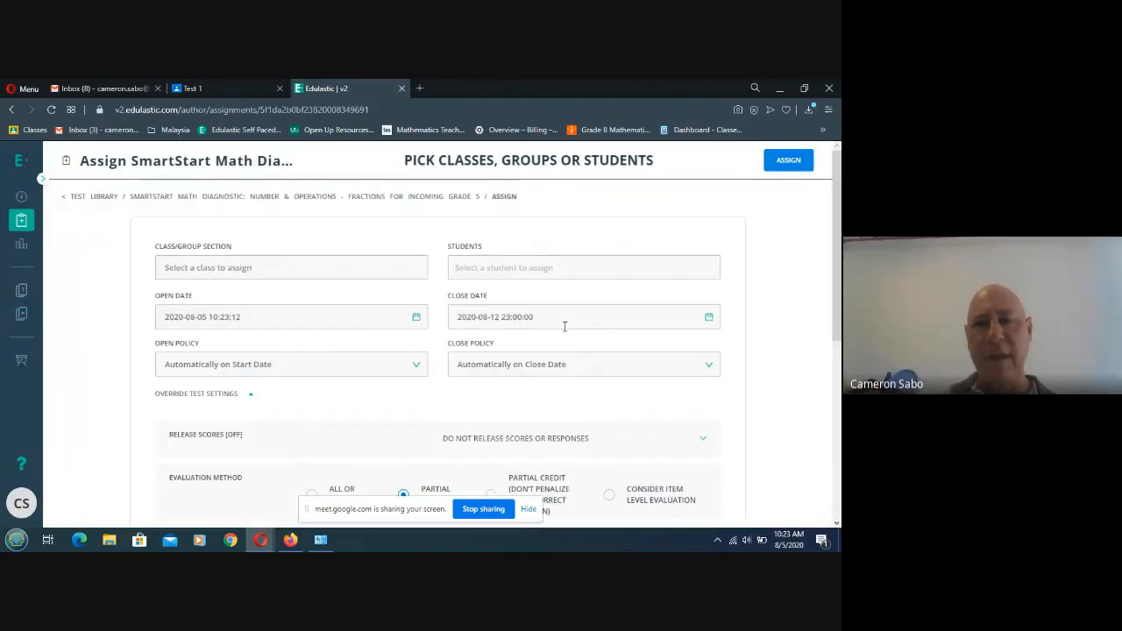
scroll(561, 337, down, 3)
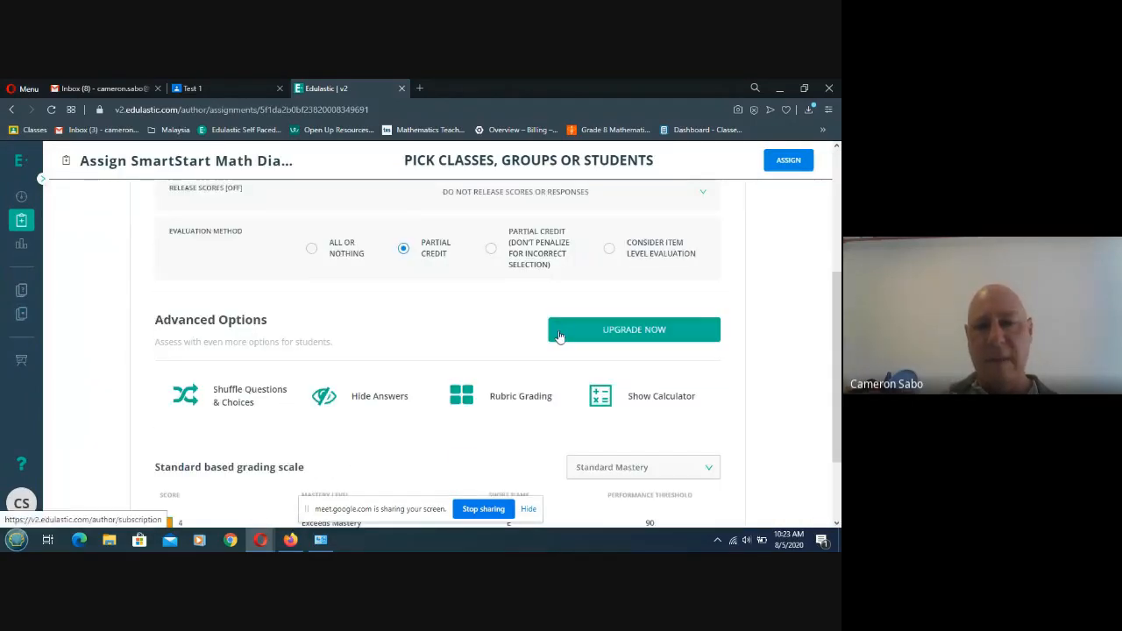
scroll(403, 330, down, 2)
scroll(403, 330, up, 5)
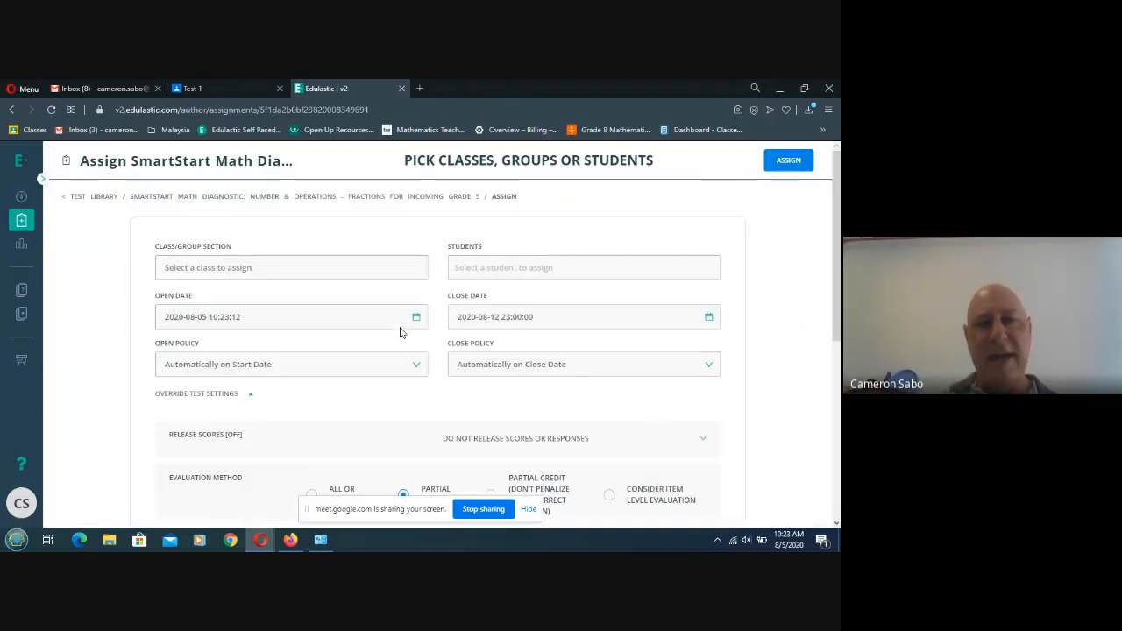
click(11, 109)
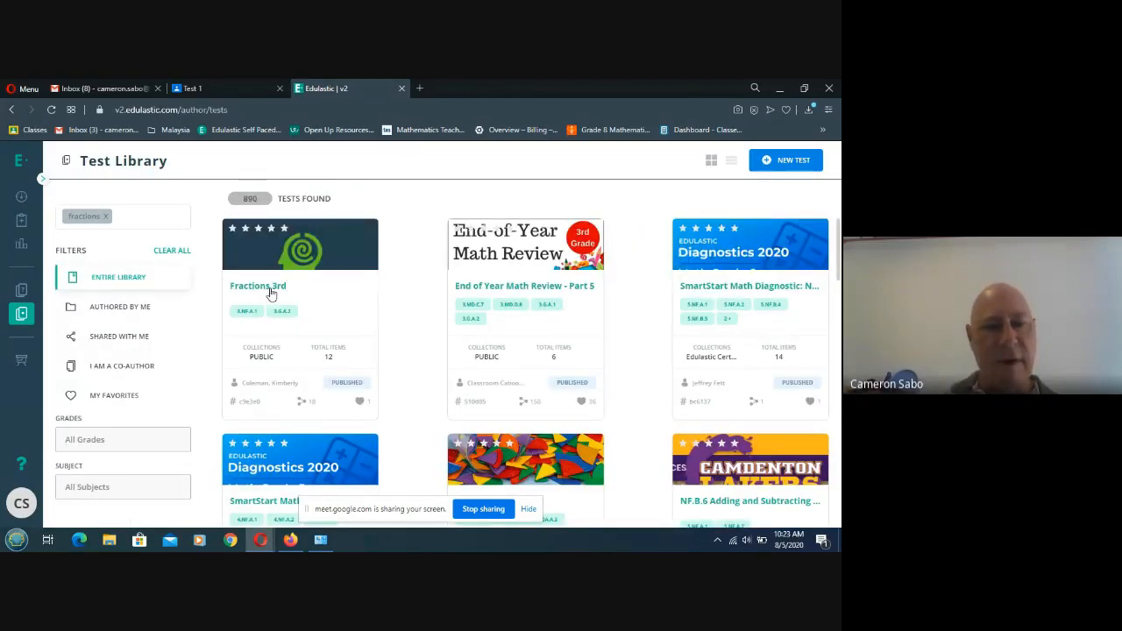
Clone the SmartStart Math Diagnostic on fractions for Incoming Grade 5 as an editable test
click(282, 498)
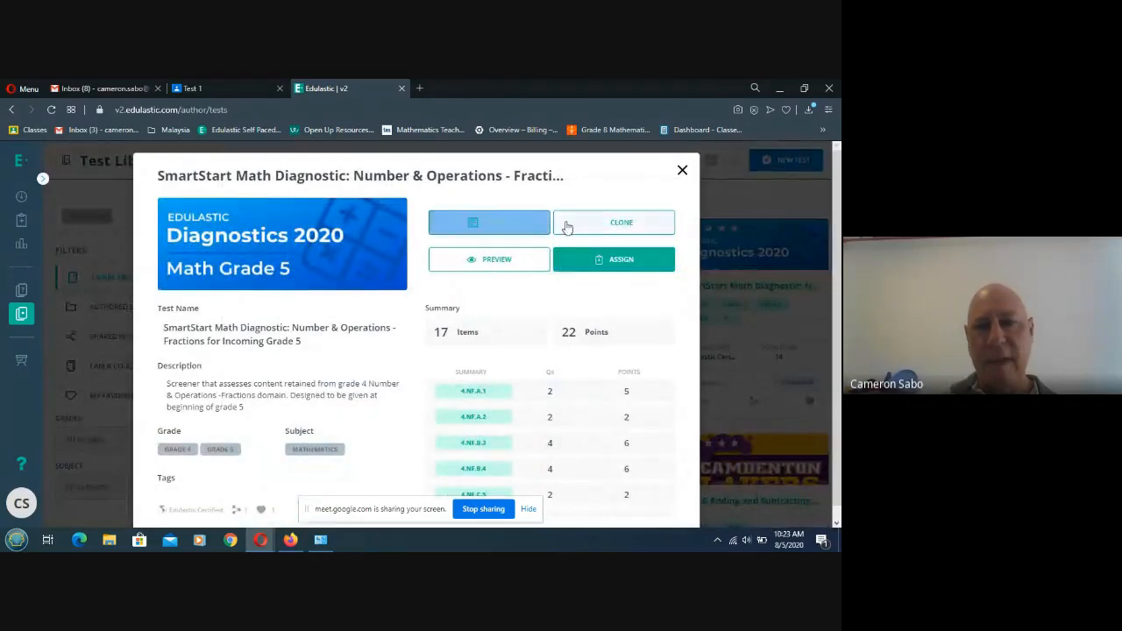
click(642, 222)
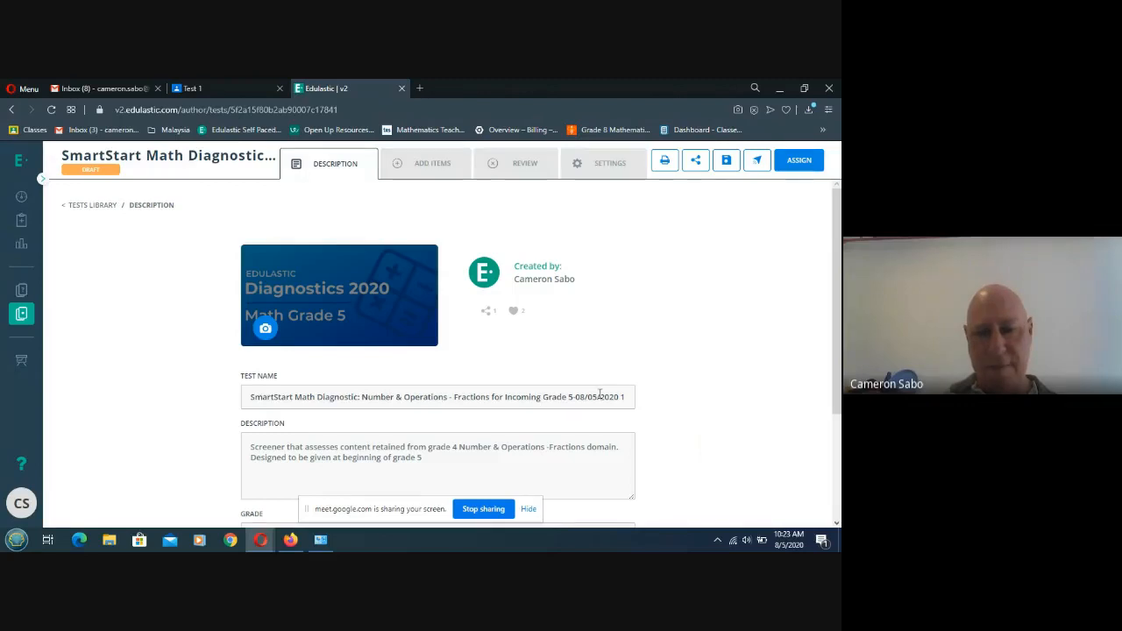
Create a new tag named fractions and add it to the cloned test's description
scroll(462, 451, down, 1)
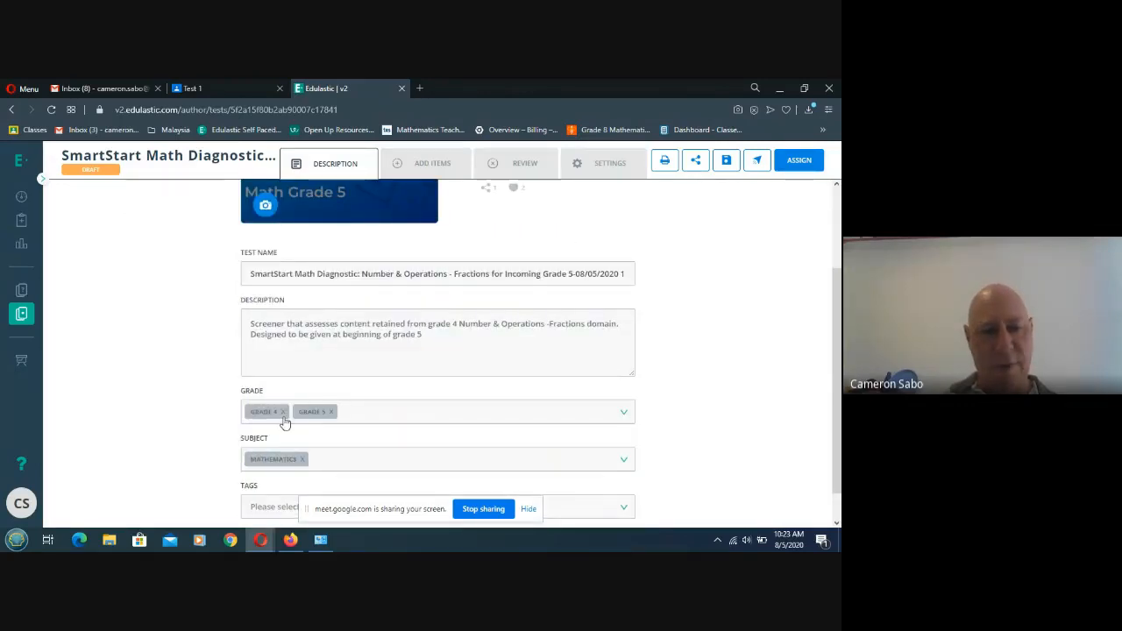
scroll(431, 374, down, 1)
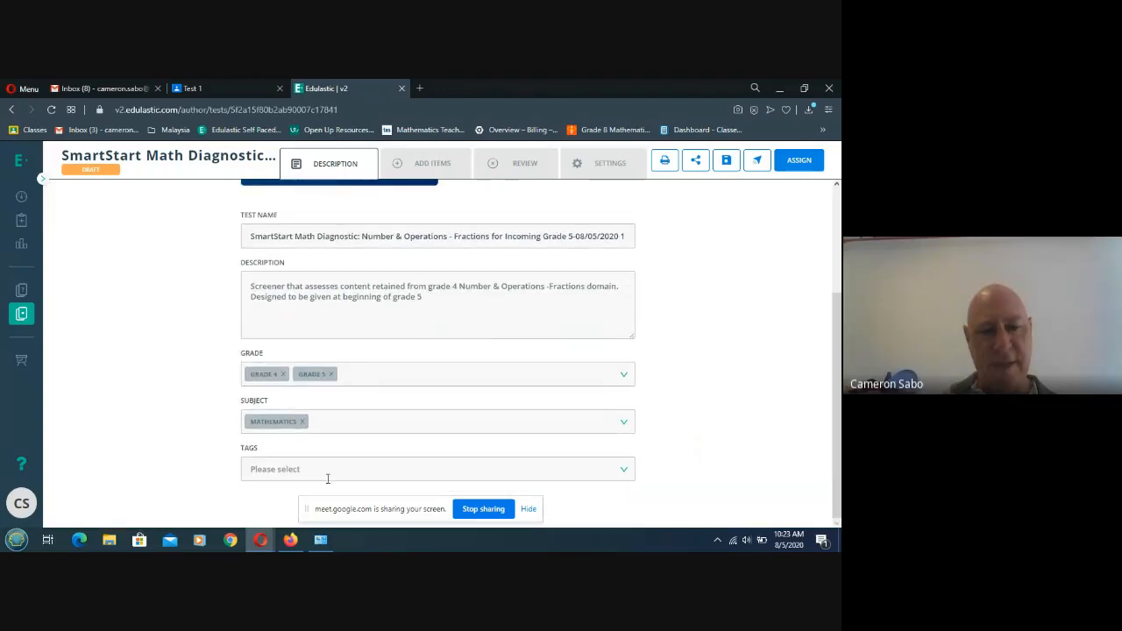
click(327, 479)
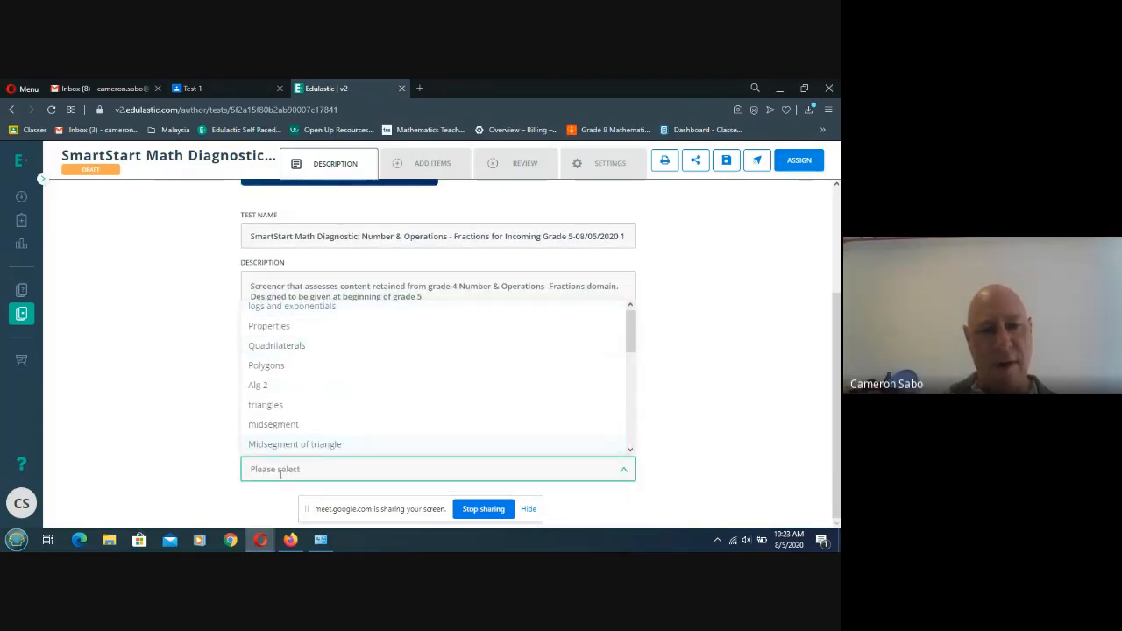
click(125, 383)
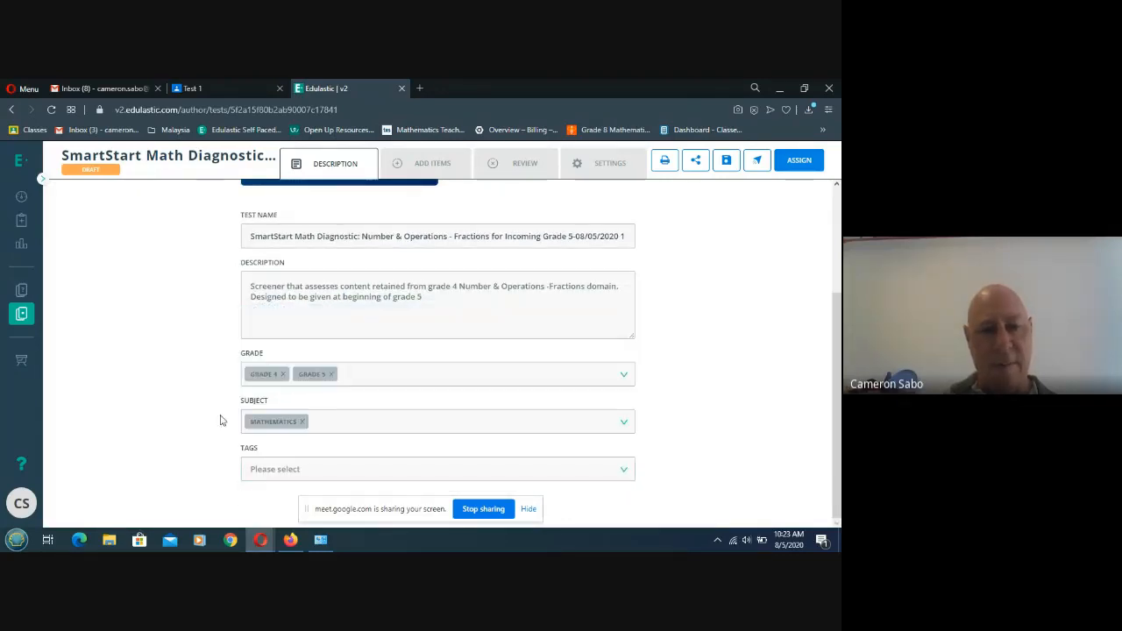
click(284, 469)
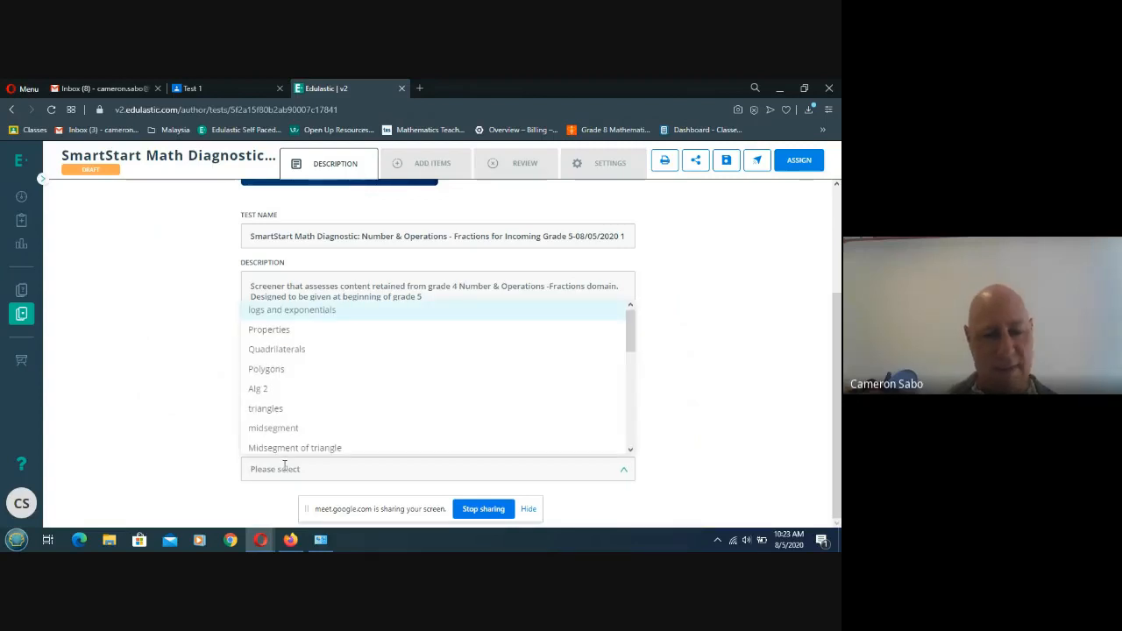
text(th)
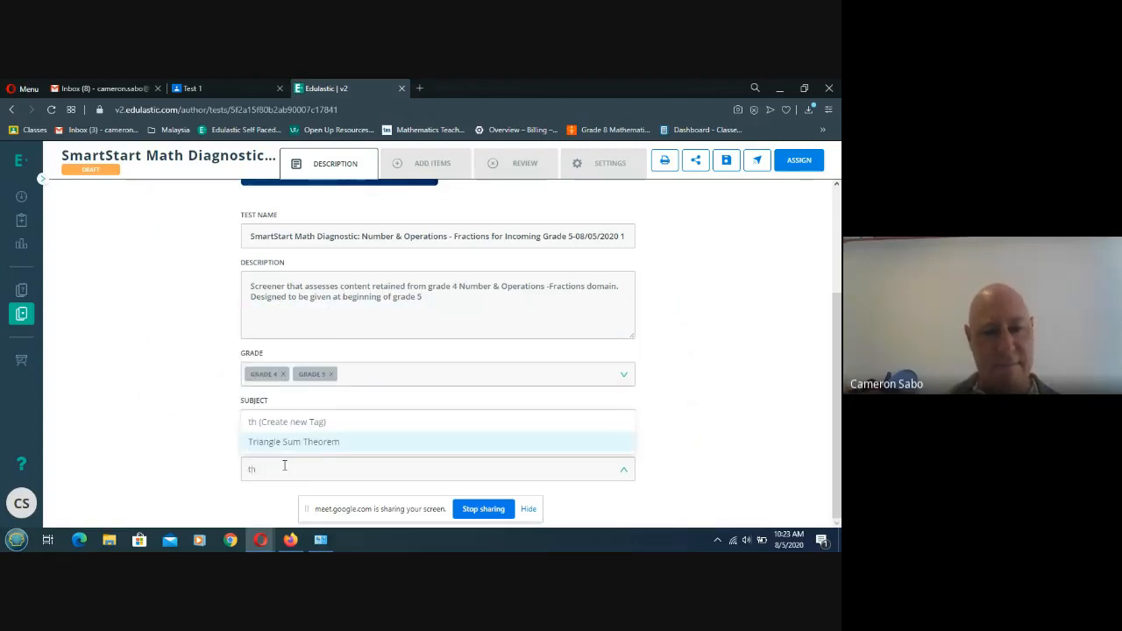
key(BackSpace)
key(BackSpace)
text(frac)
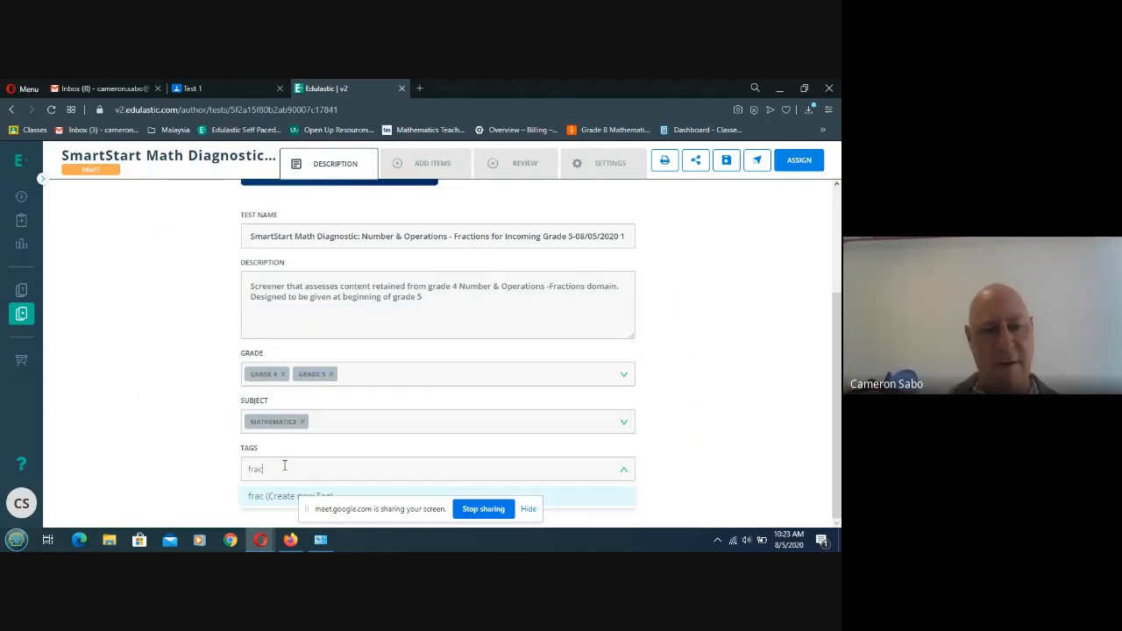
text(tions)
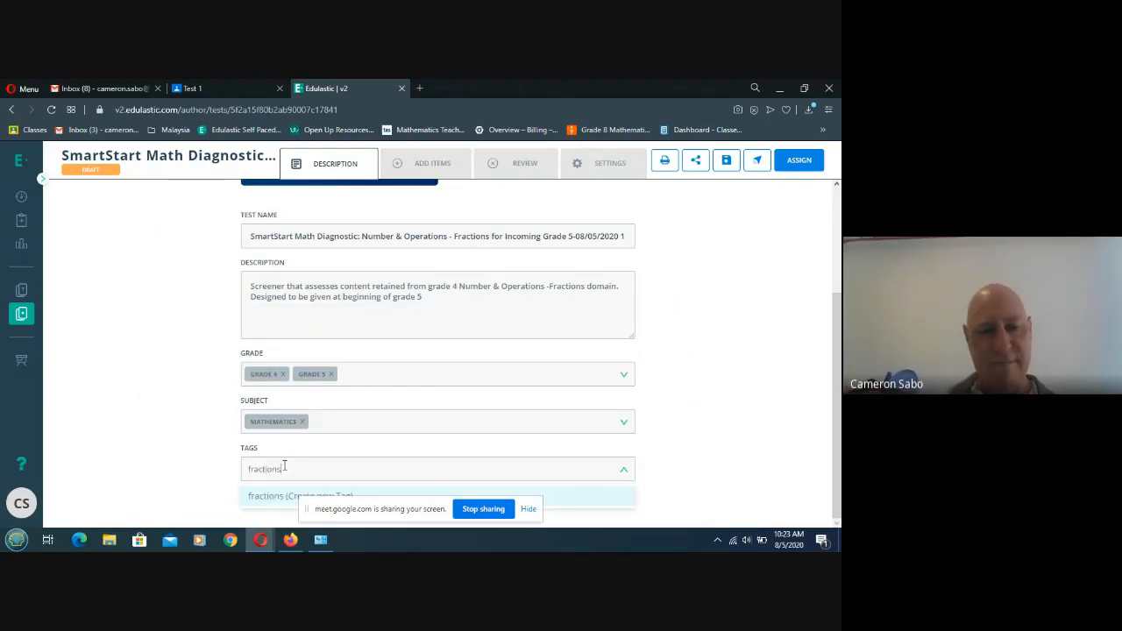
key(Return)
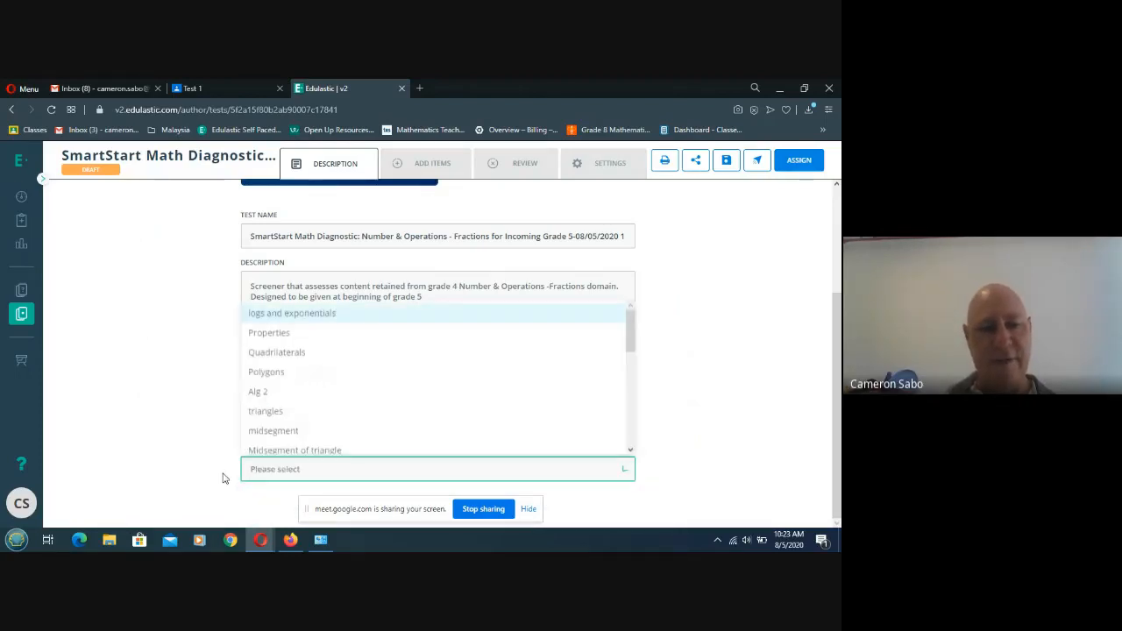
click(220, 476)
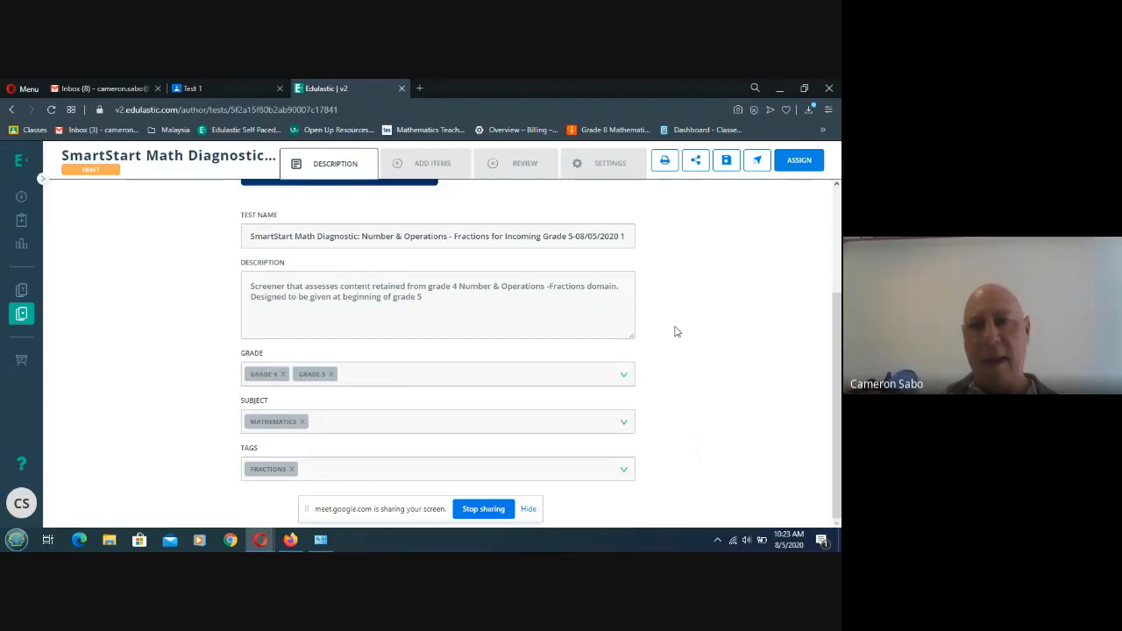
Review the cloned test's questions and remove question 6, about hours spent on video games during Spring Break, from the test
scroll(671, 320, up, 3)
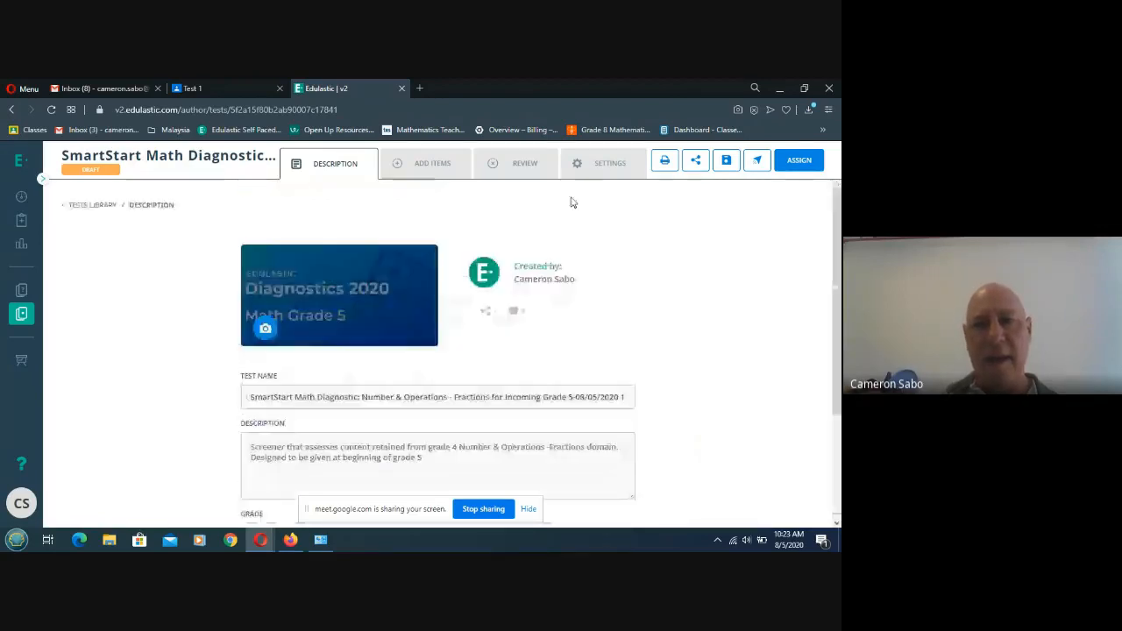
click(420, 167)
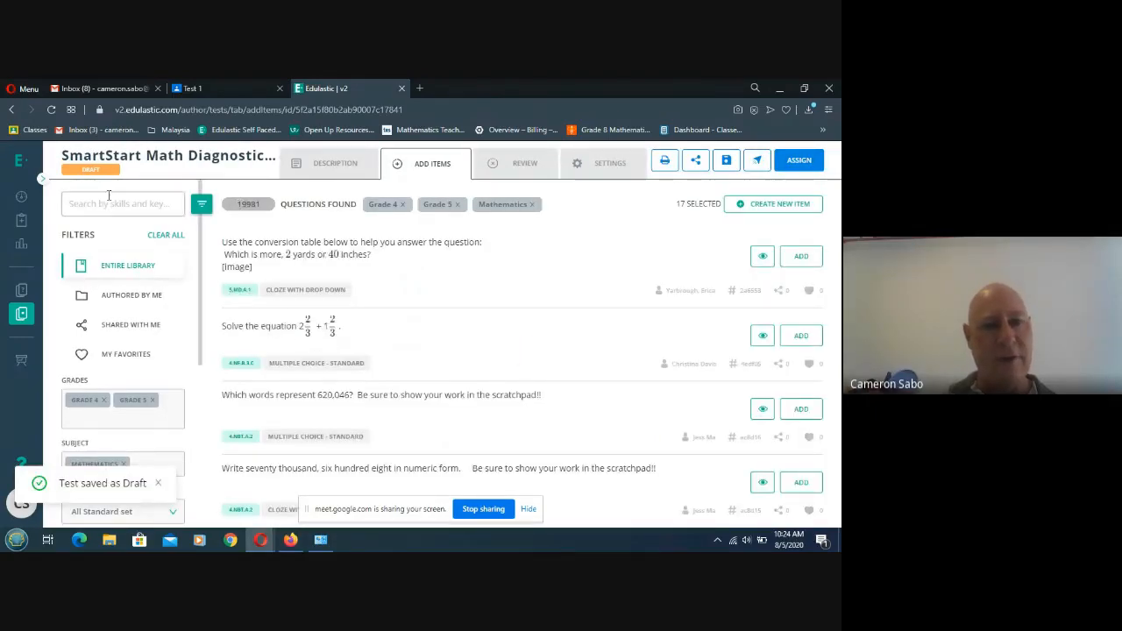
click(519, 163)
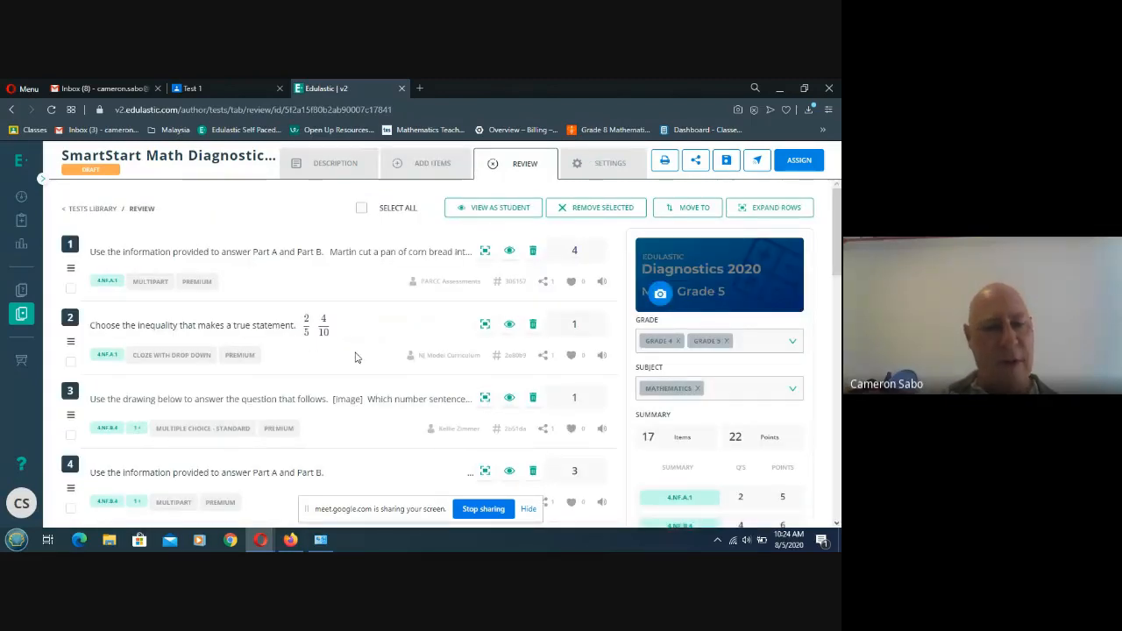
scroll(351, 360, down, 5)
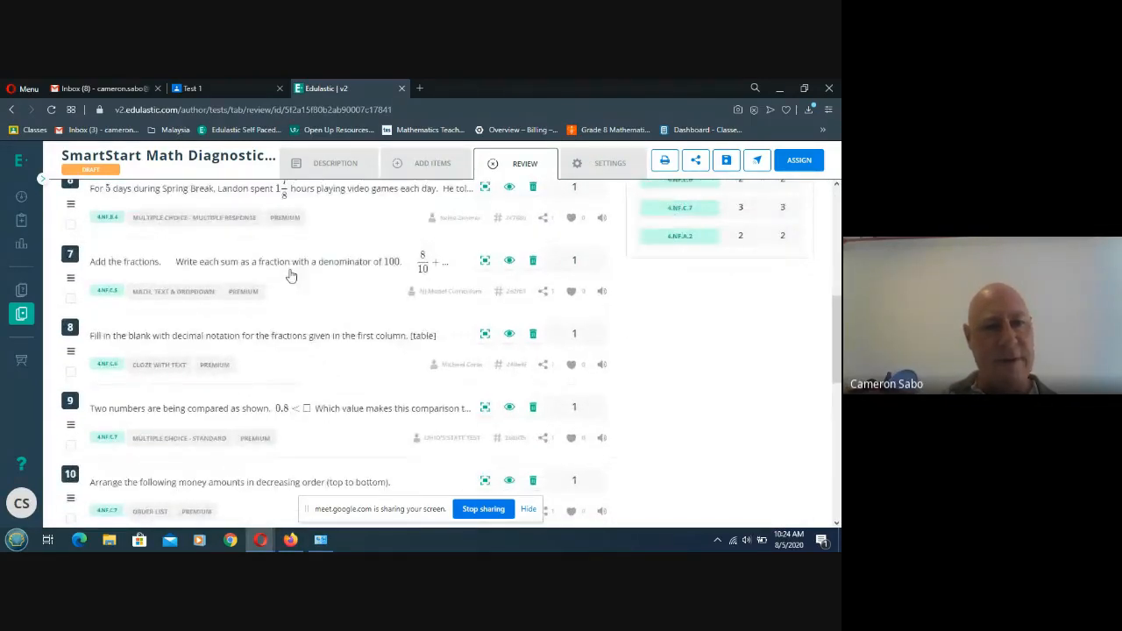
scroll(250, 318, up, 2)
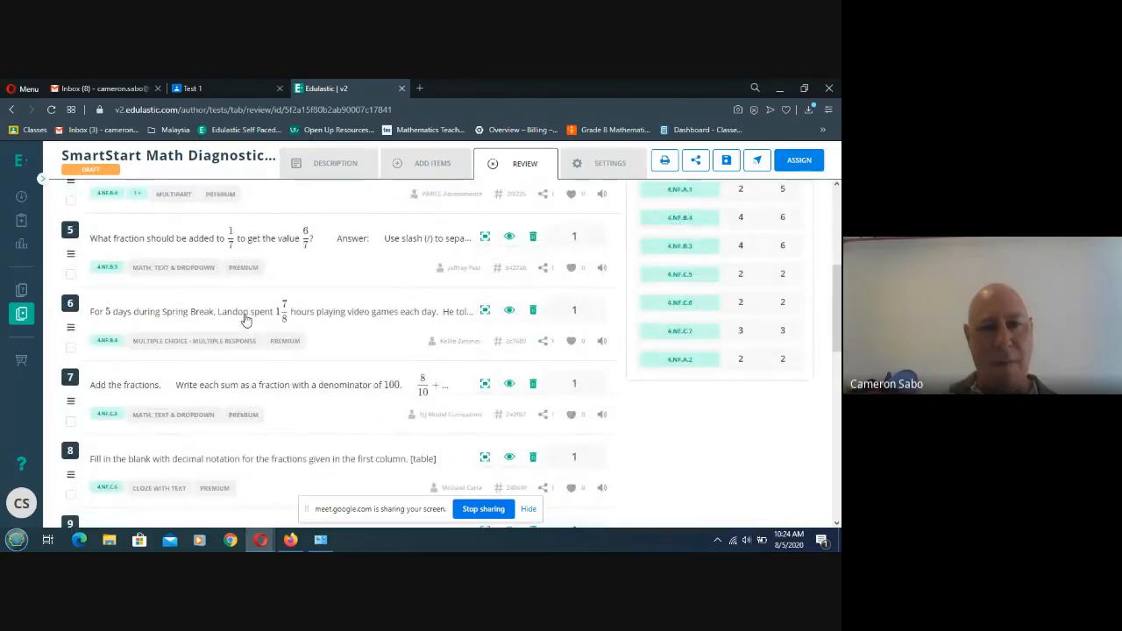
click(251, 318)
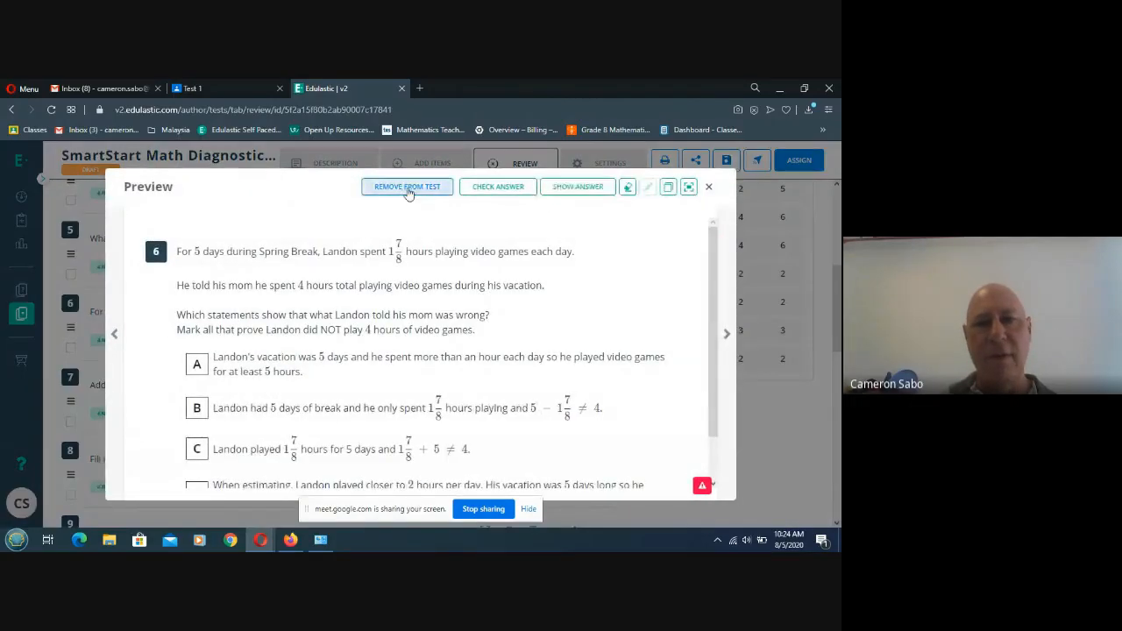
click(405, 190)
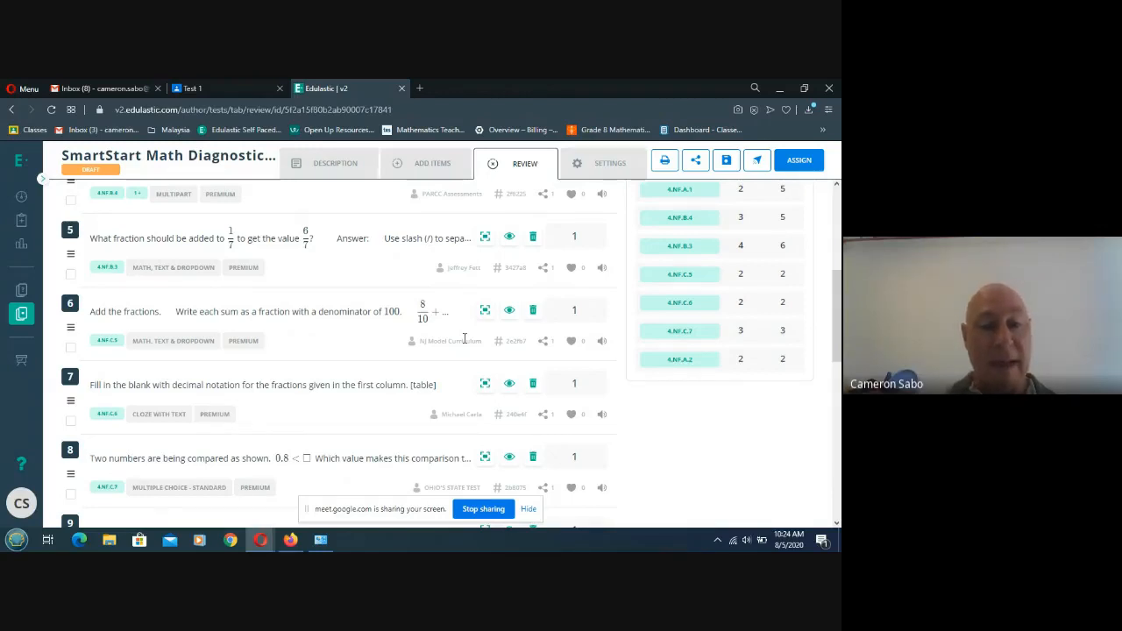
Start assigning the customised test and set its open date to August 6, 2020
click(797, 163)
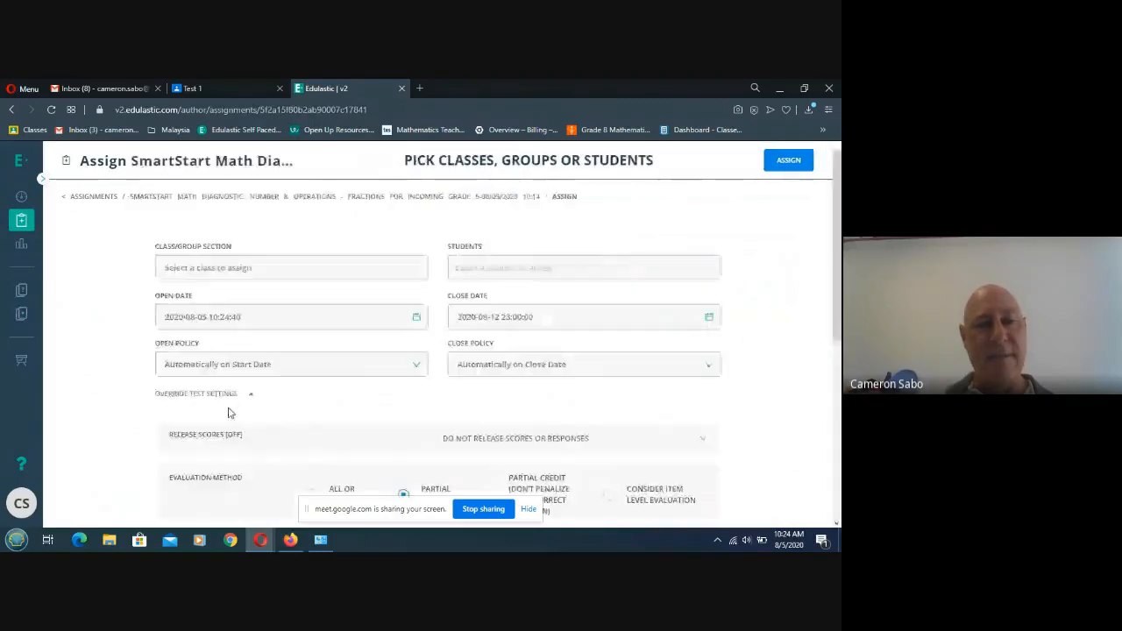
click(287, 317)
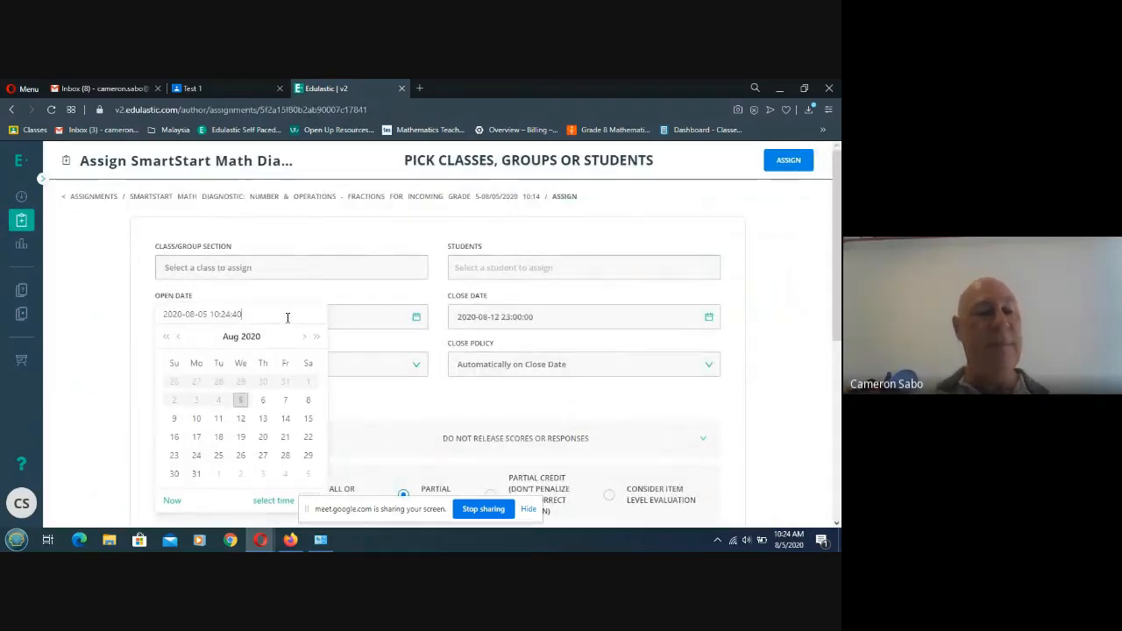
click(263, 402)
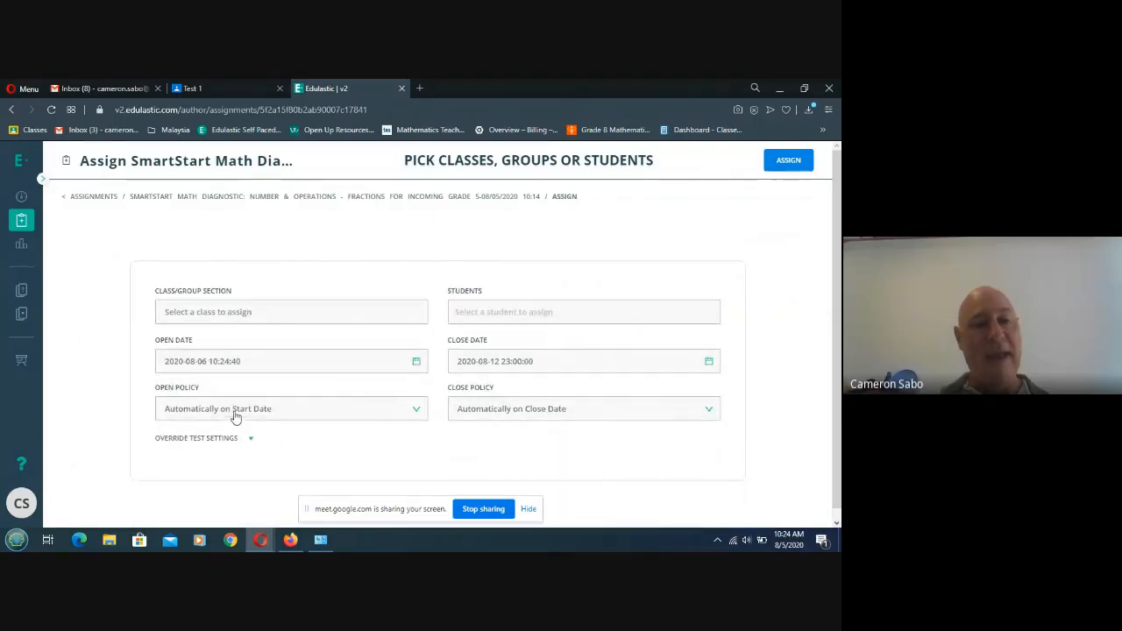
Set the open policy to Open Manually in Class and the close policy to Close Manually in Class
click(234, 412)
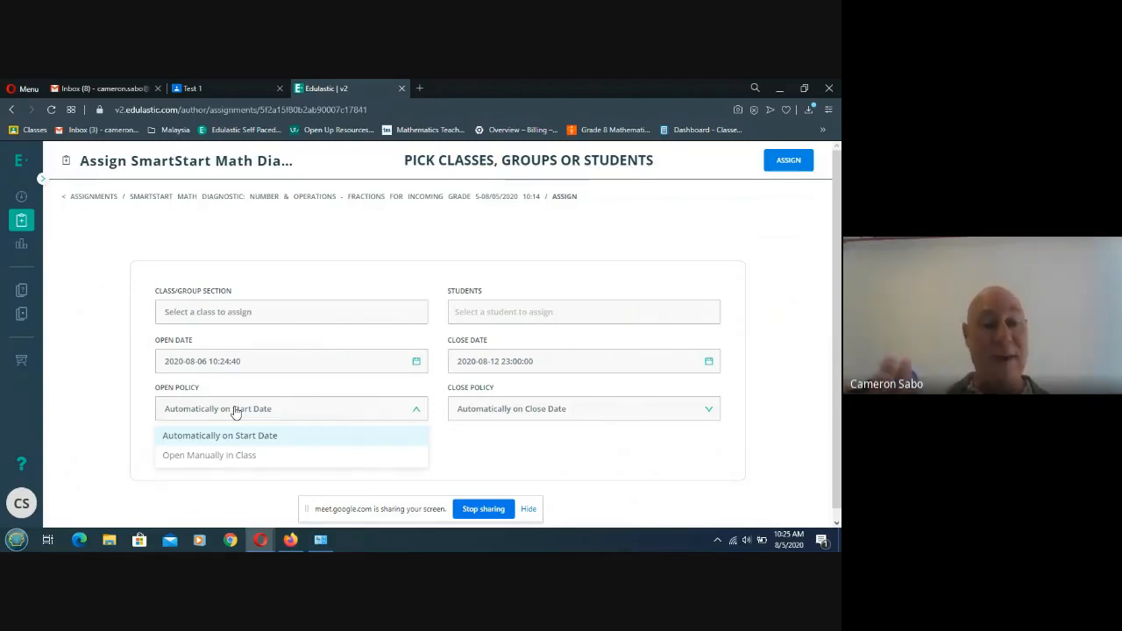
click(219, 455)
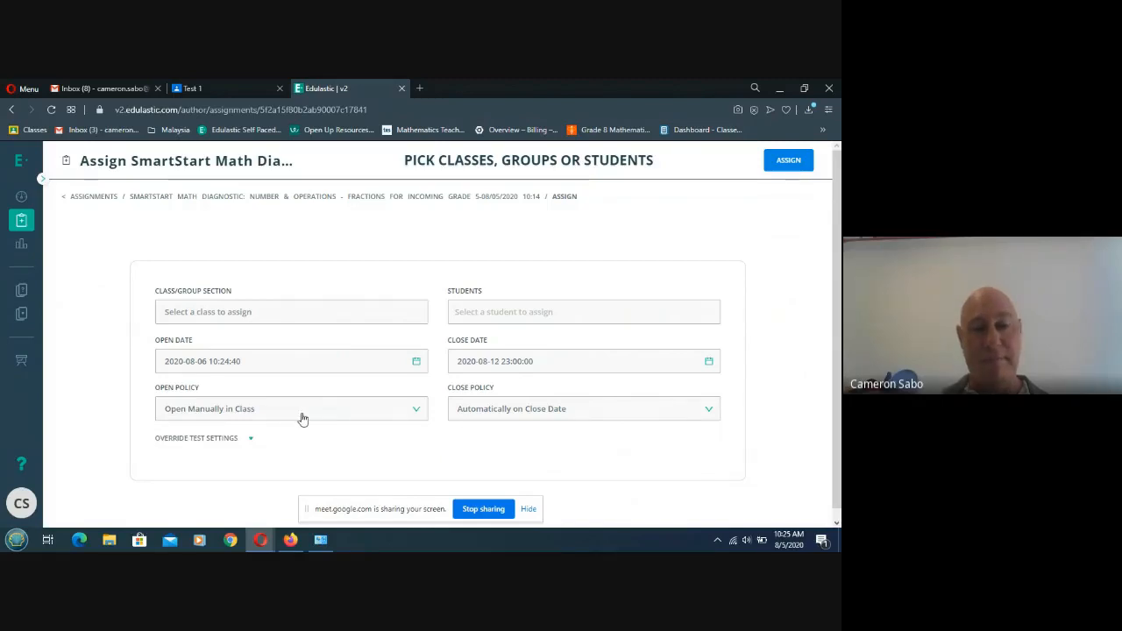
click(537, 409)
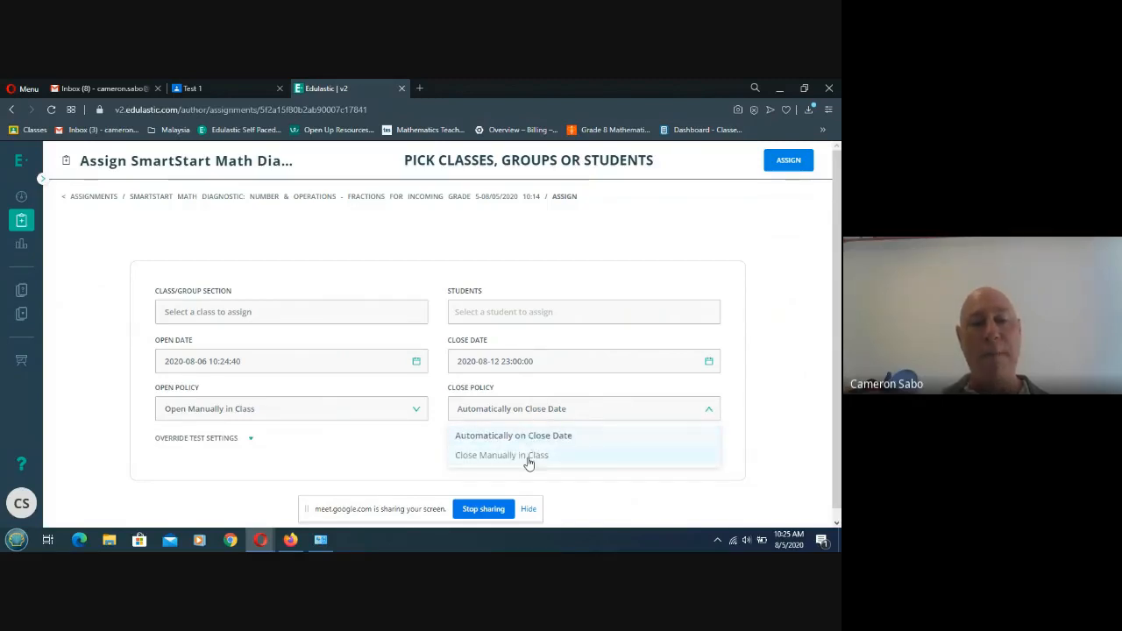
click(529, 458)
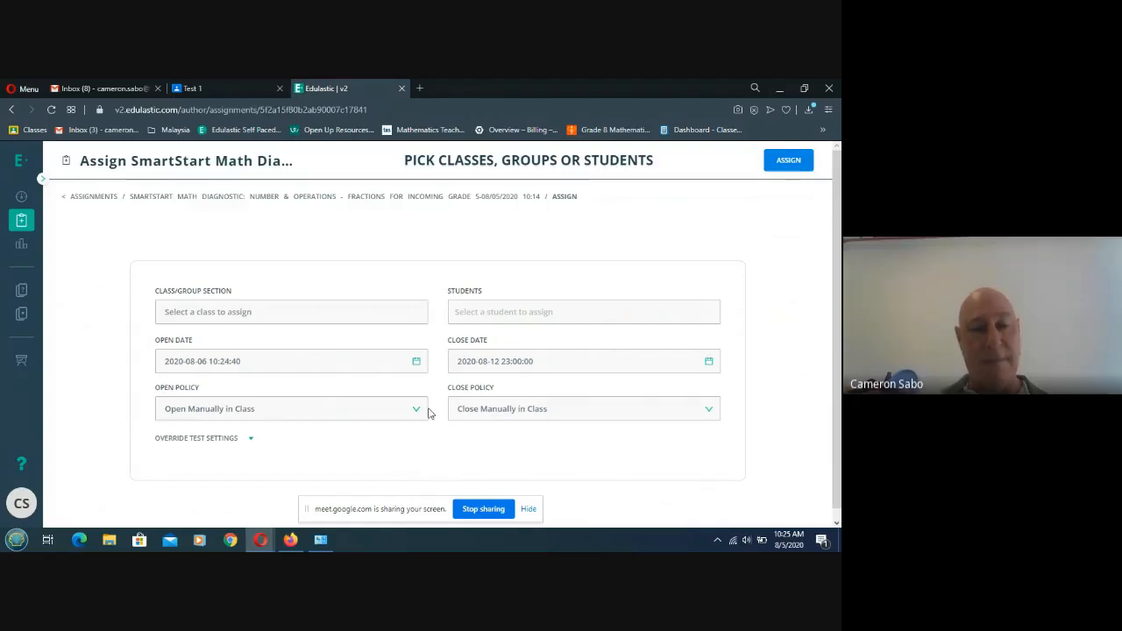
Confirm August 12, 2020 as the close date and assign the test to Test Class
click(708, 360)
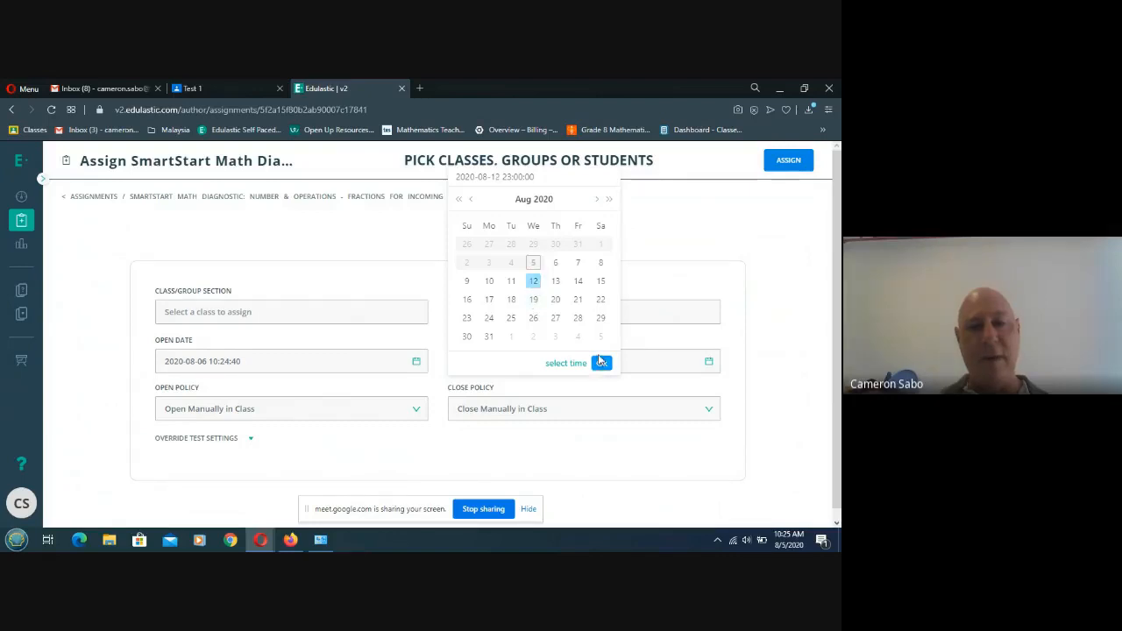
click(602, 362)
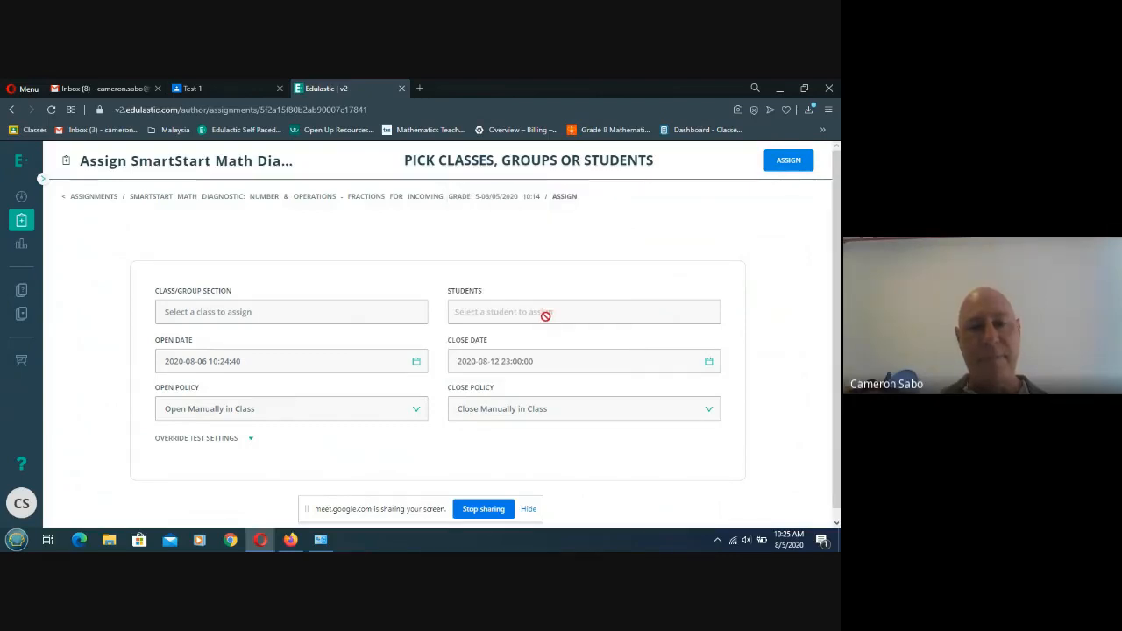
click(309, 303)
click(241, 339)
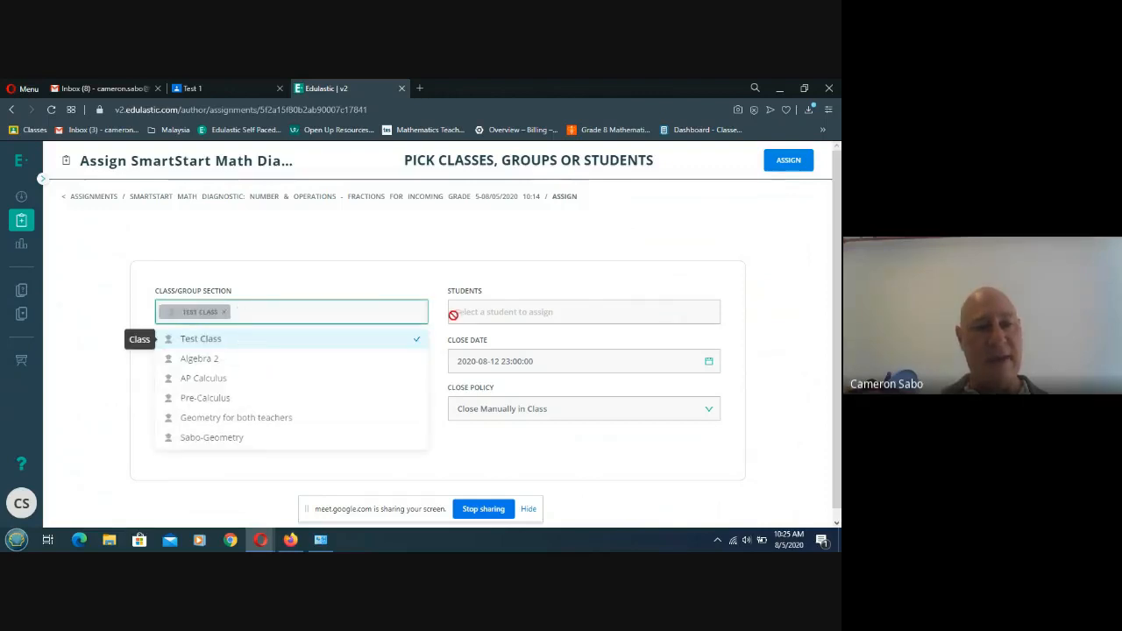
click(529, 310)
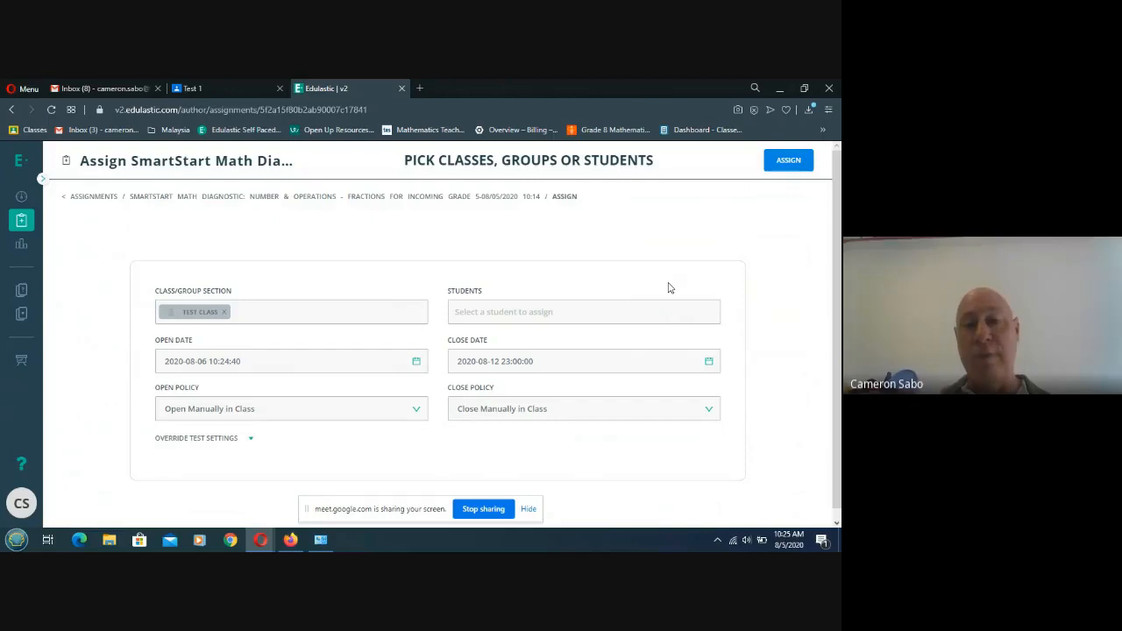
click(777, 159)
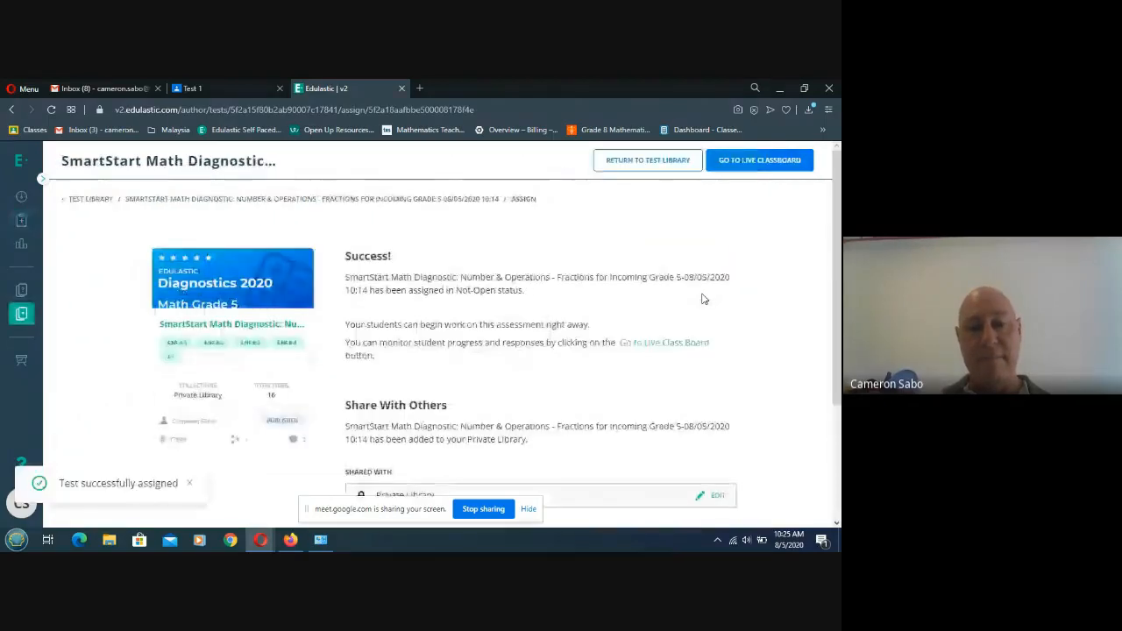
Share the assignment with Google Classroom and copy the test's sharing URL
scroll(702, 299, down, 2)
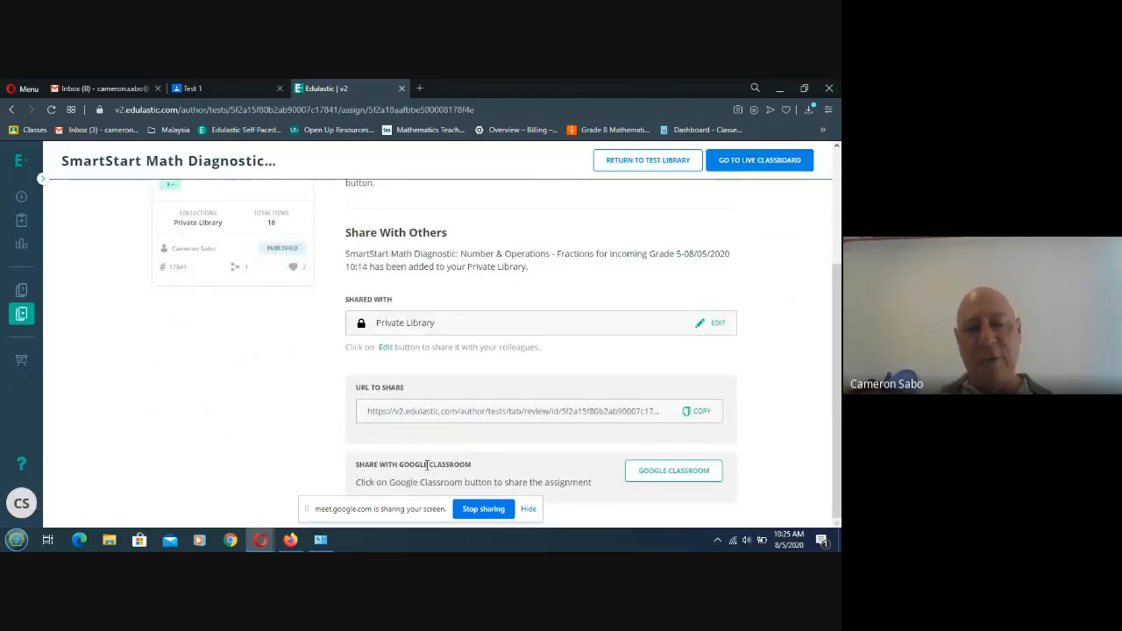
click(673, 472)
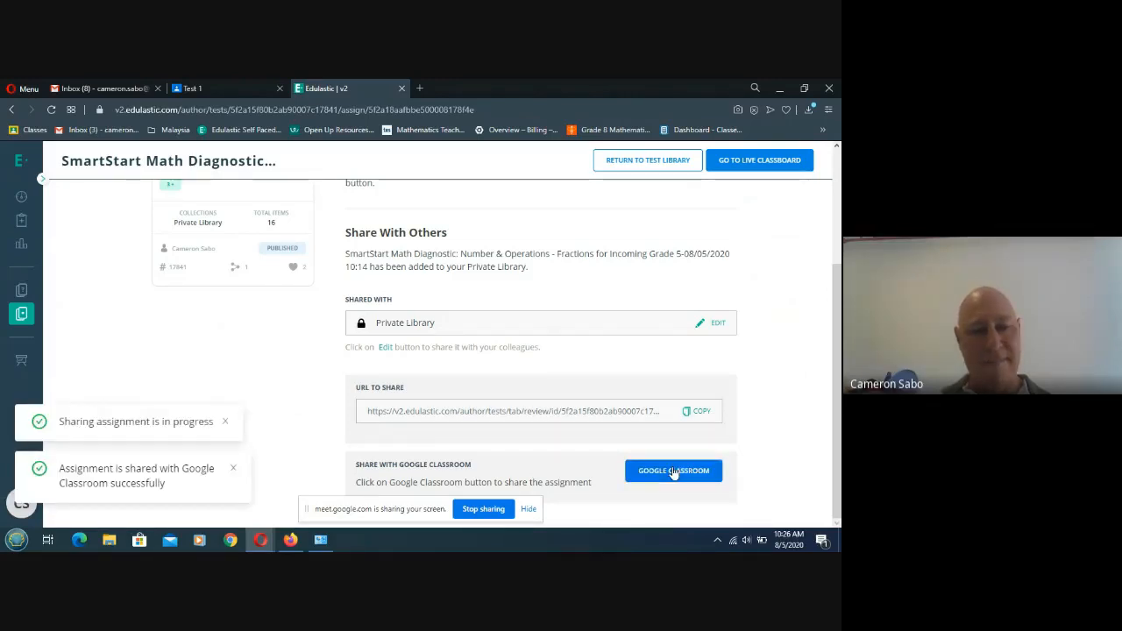
click(702, 412)
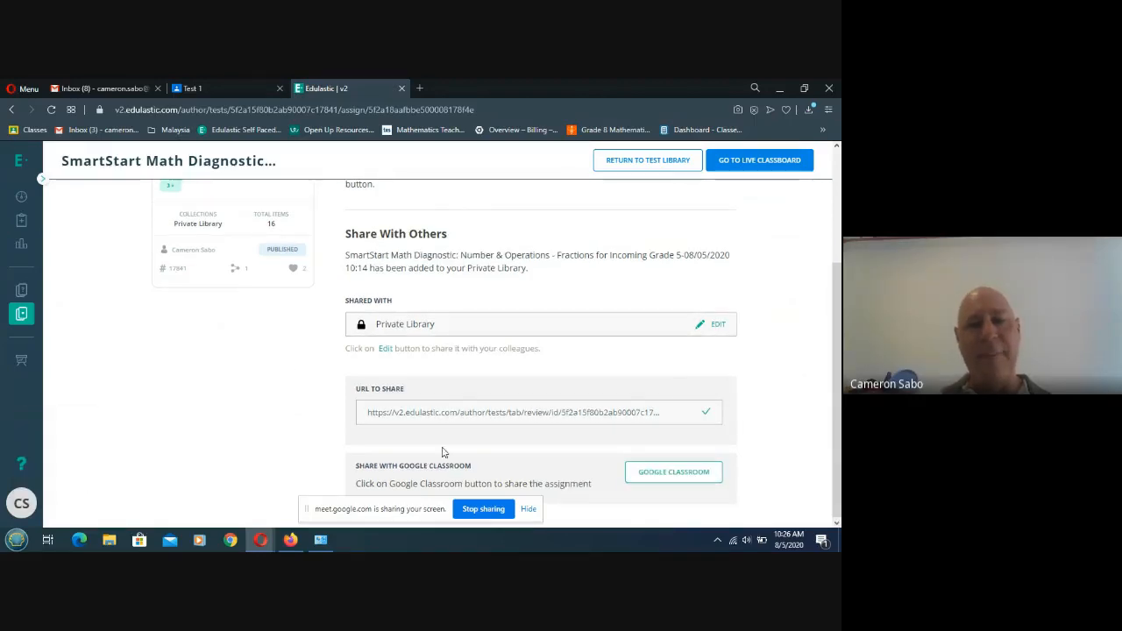
Switch to Google Classroom and create an assignment in the Test class titled "Quiz on Friday August 8, 2020"
click(211, 84)
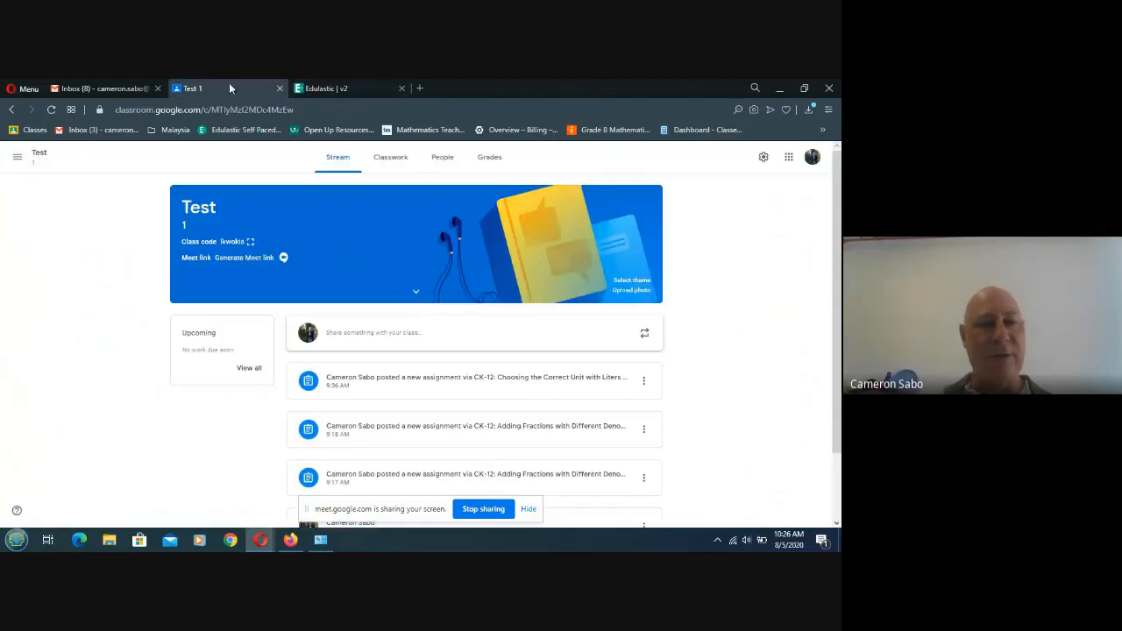
click(391, 160)
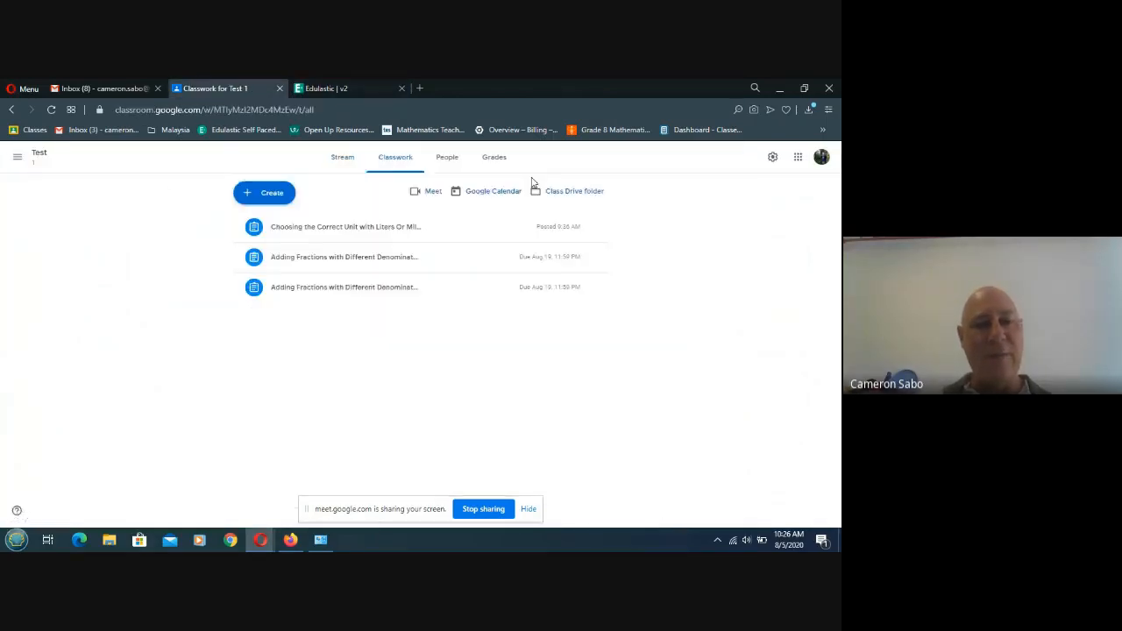
click(257, 199)
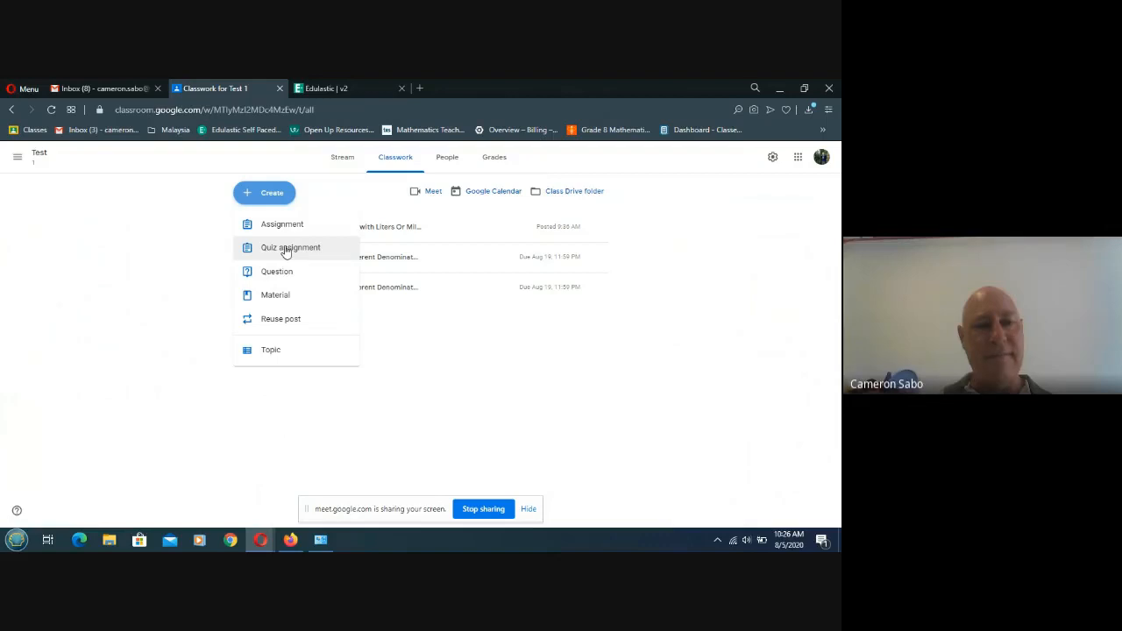
click(288, 234)
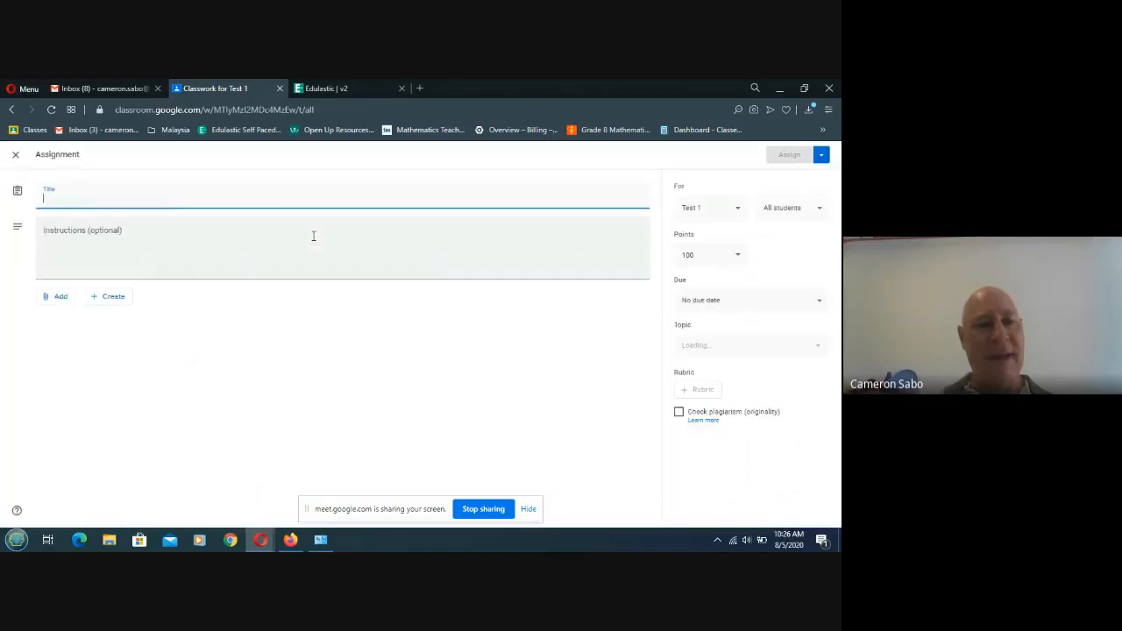
click(109, 198)
text(Quiz on Friday August 8)
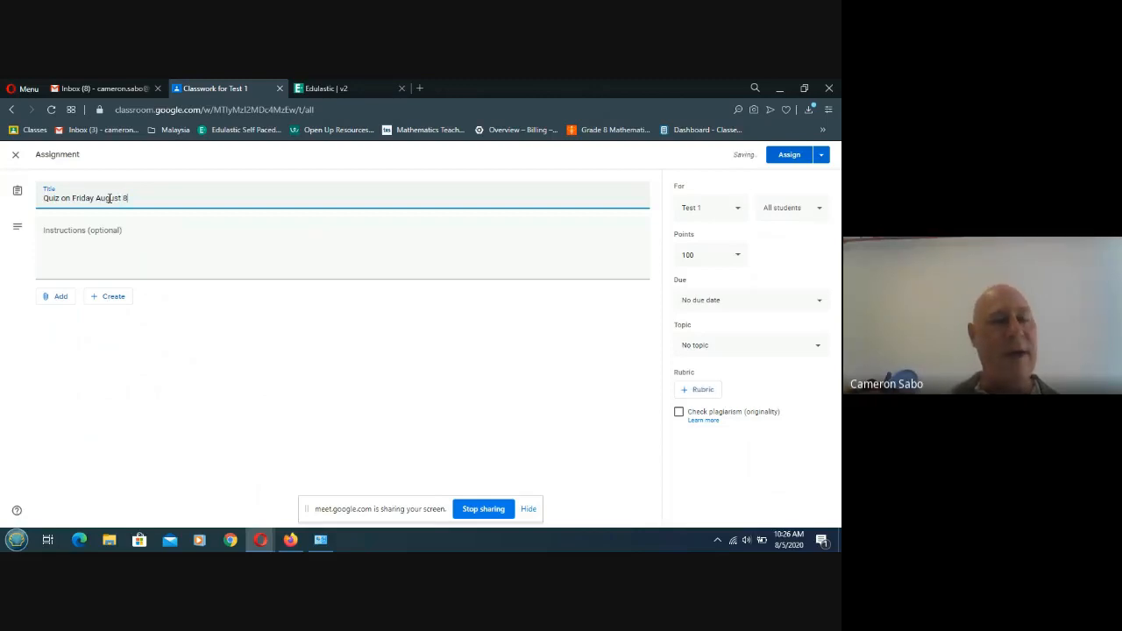
text(, 2020)
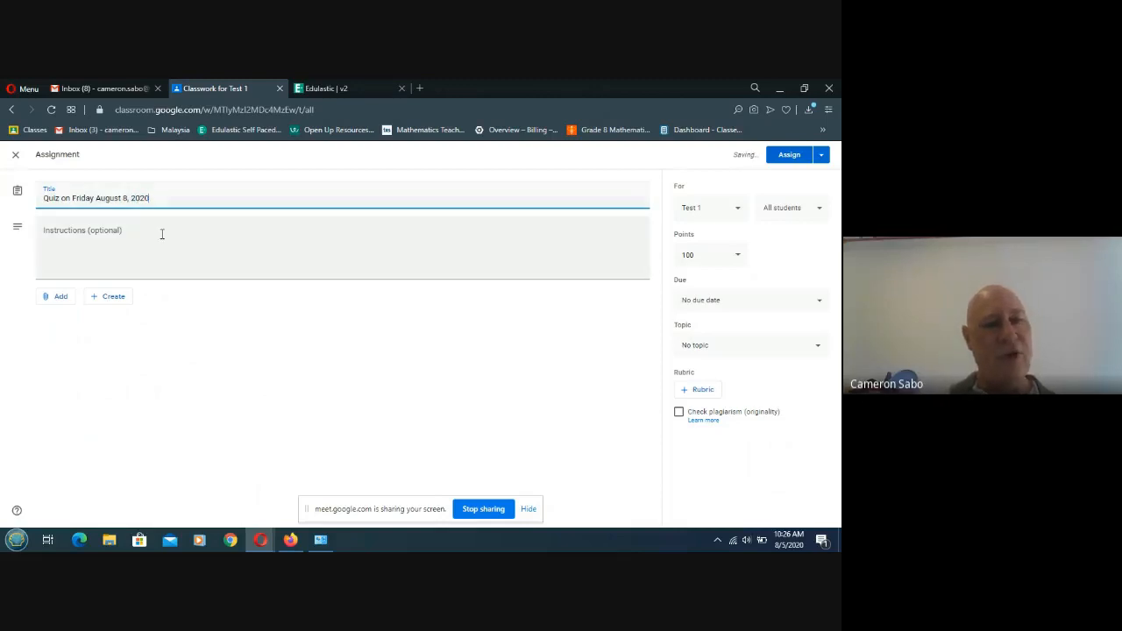
Paste the copied Edulastic test URL into the assignment's instructions and assign it to the class
click(165, 235)
right_click(166, 238)
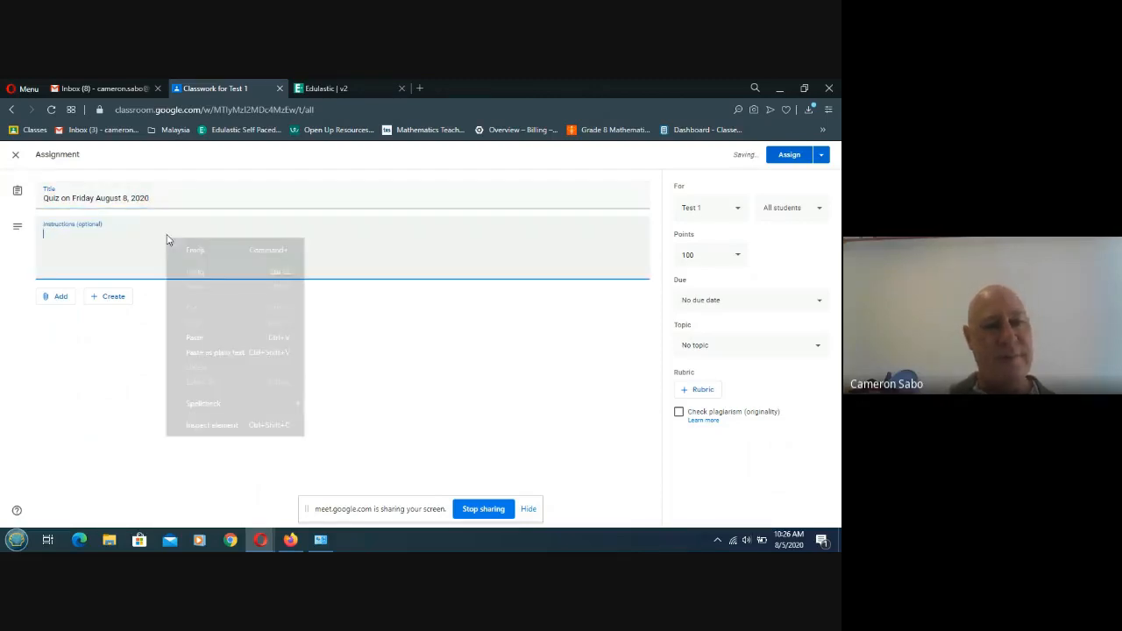
click(201, 337)
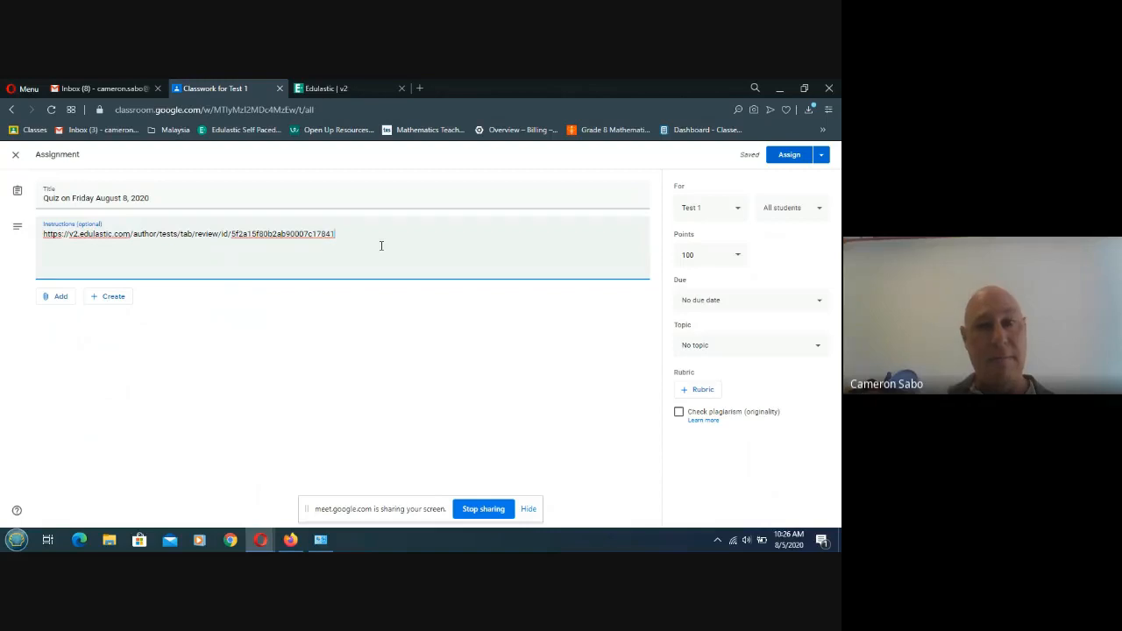
click(790, 156)
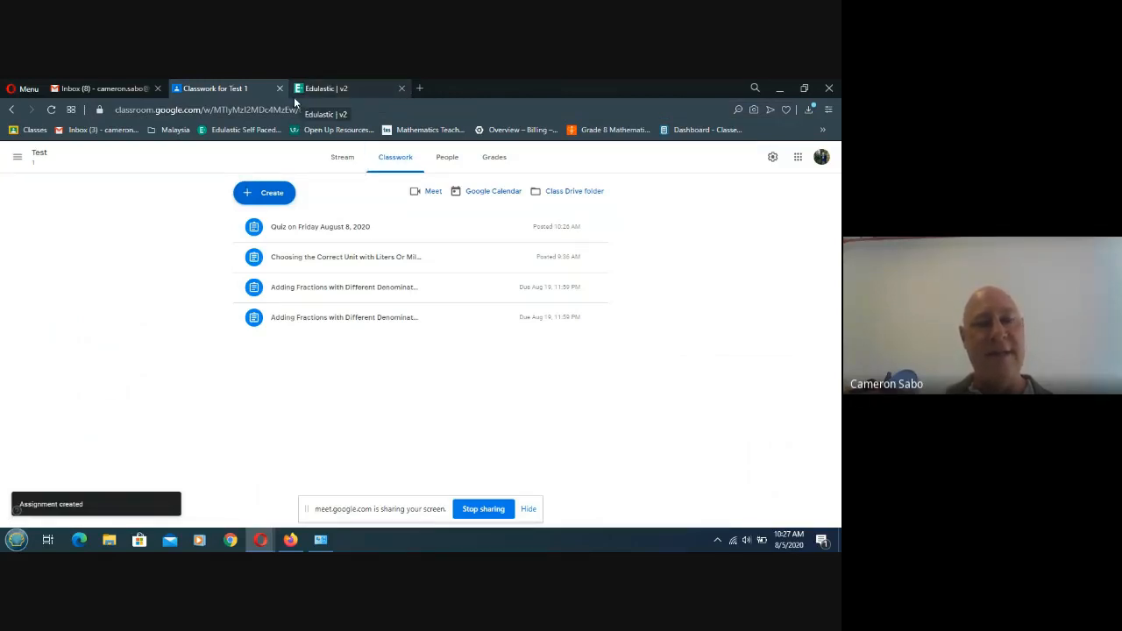
Switch back to Edulastic and view Test Class's standards based report and live class board for the SmartStart Math Diagnostic test
click(329, 88)
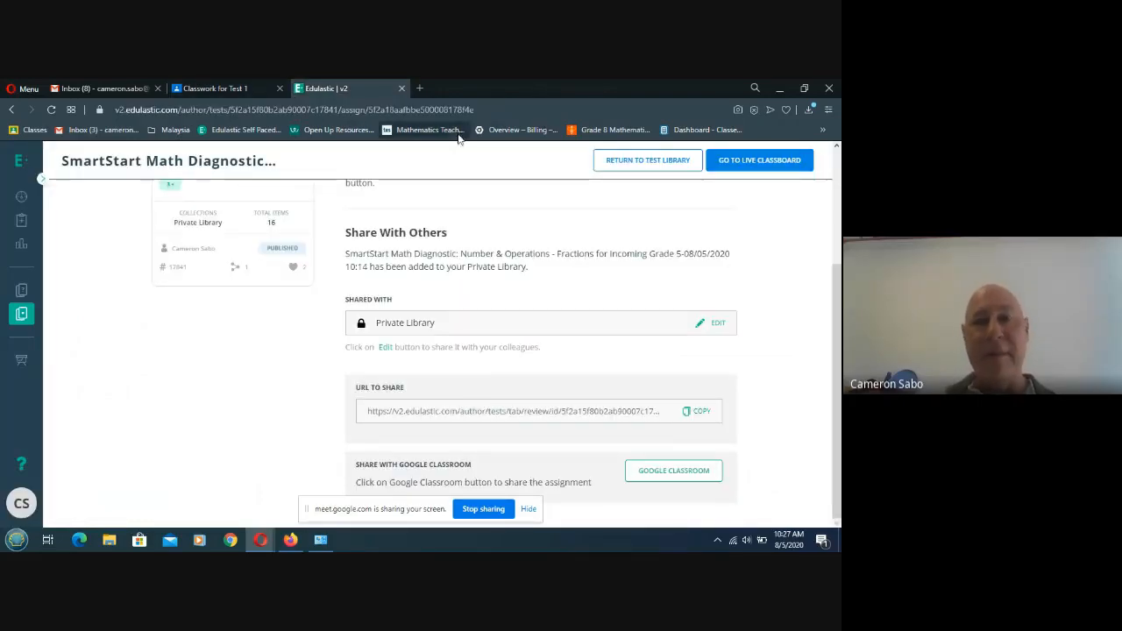
click(775, 161)
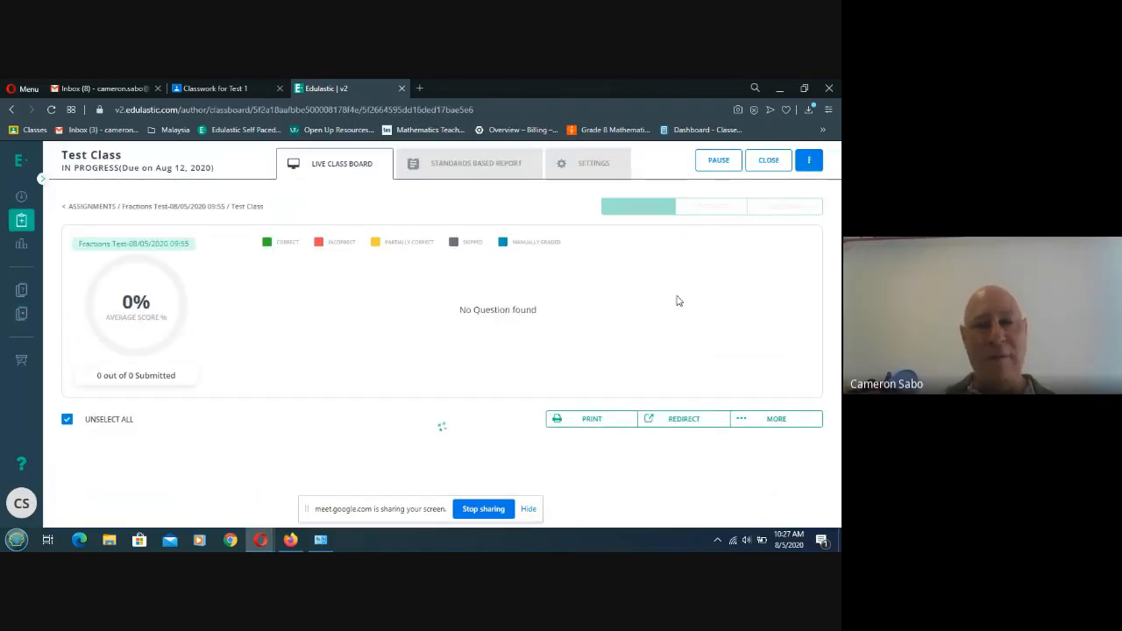
click(426, 166)
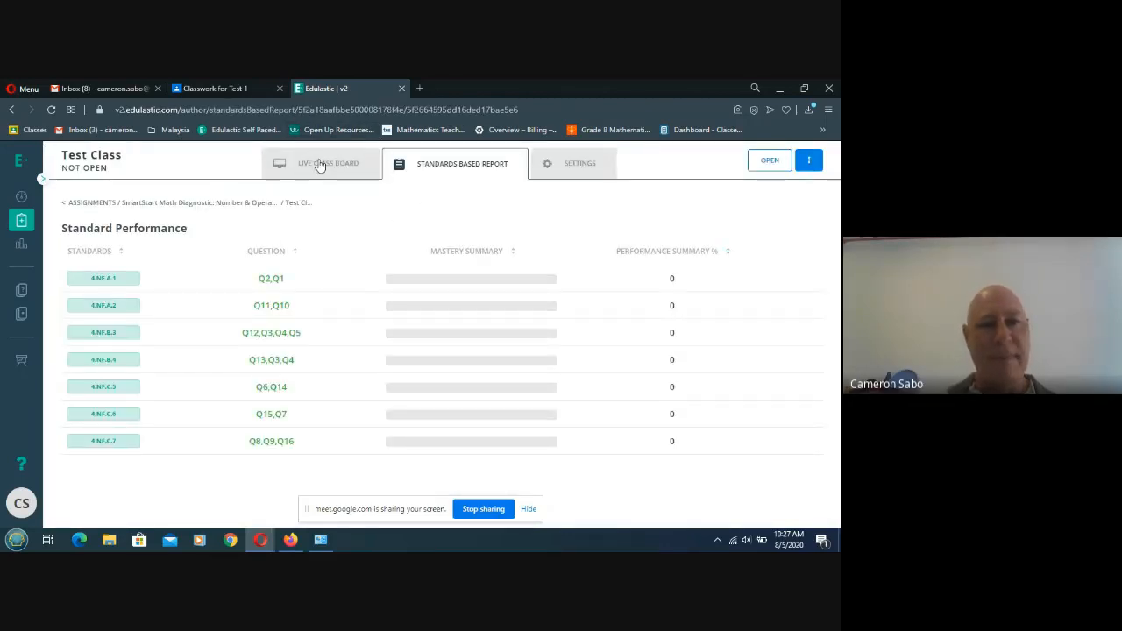
click(320, 165)
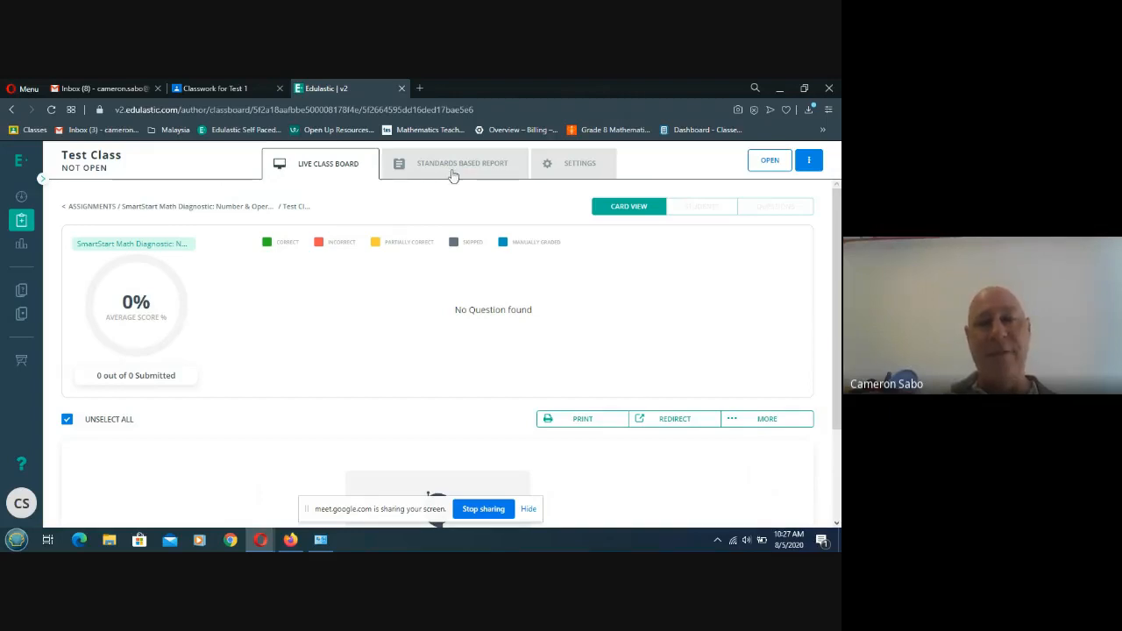
Open the assignments from the dashboard's AP Calculus card and view the test details of the 5/15 version of Trigonometric Equations
click(22, 197)
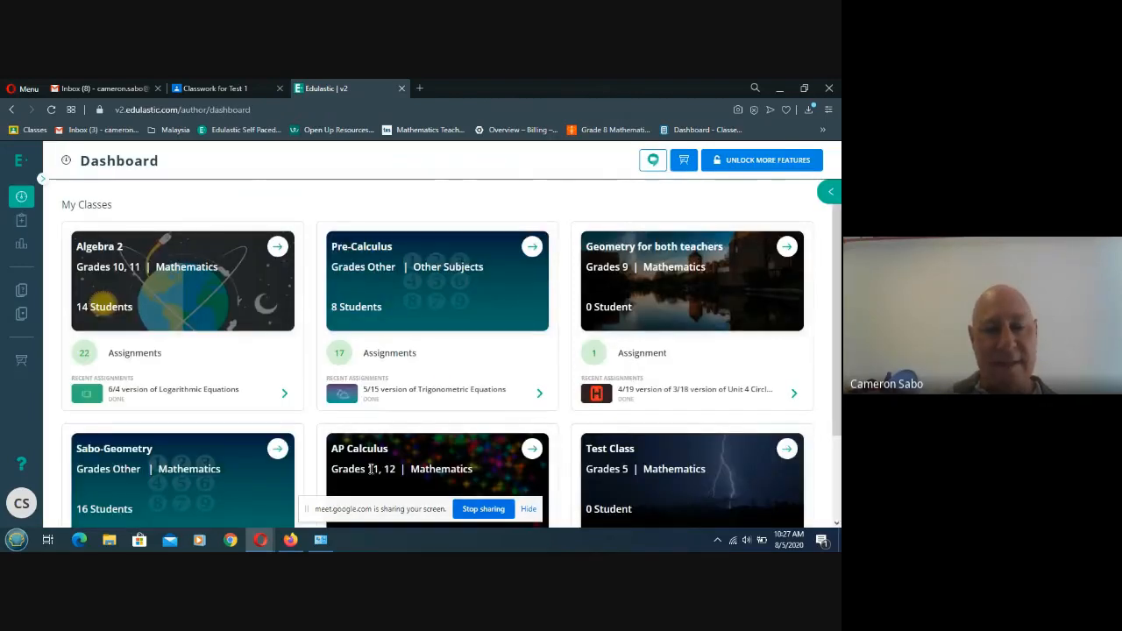
scroll(433, 441, down, 2)
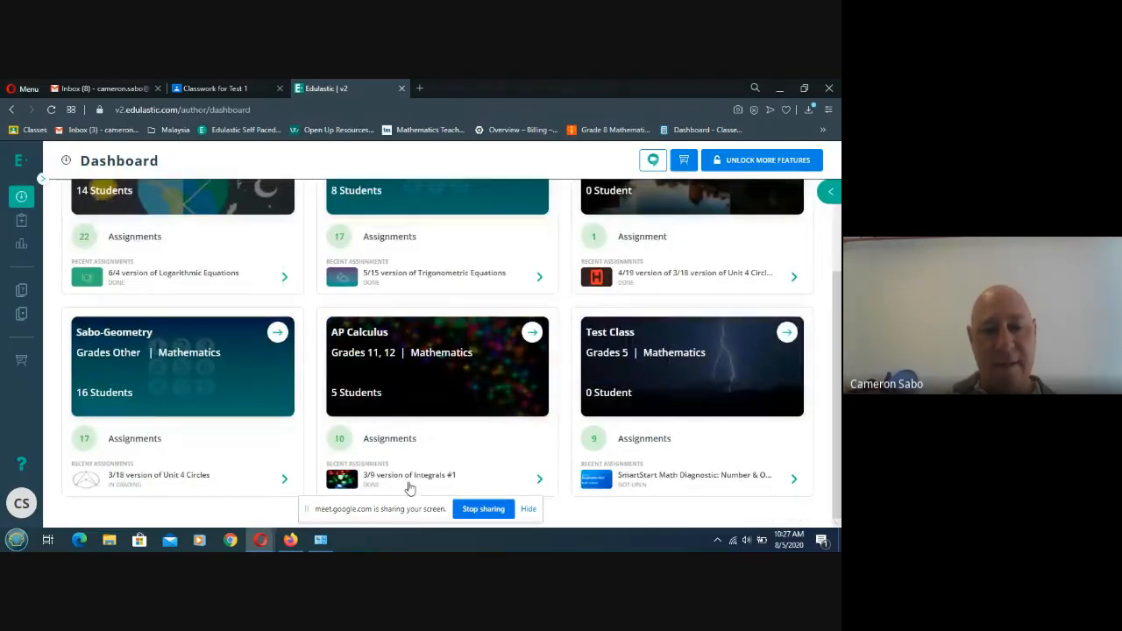
click(526, 389)
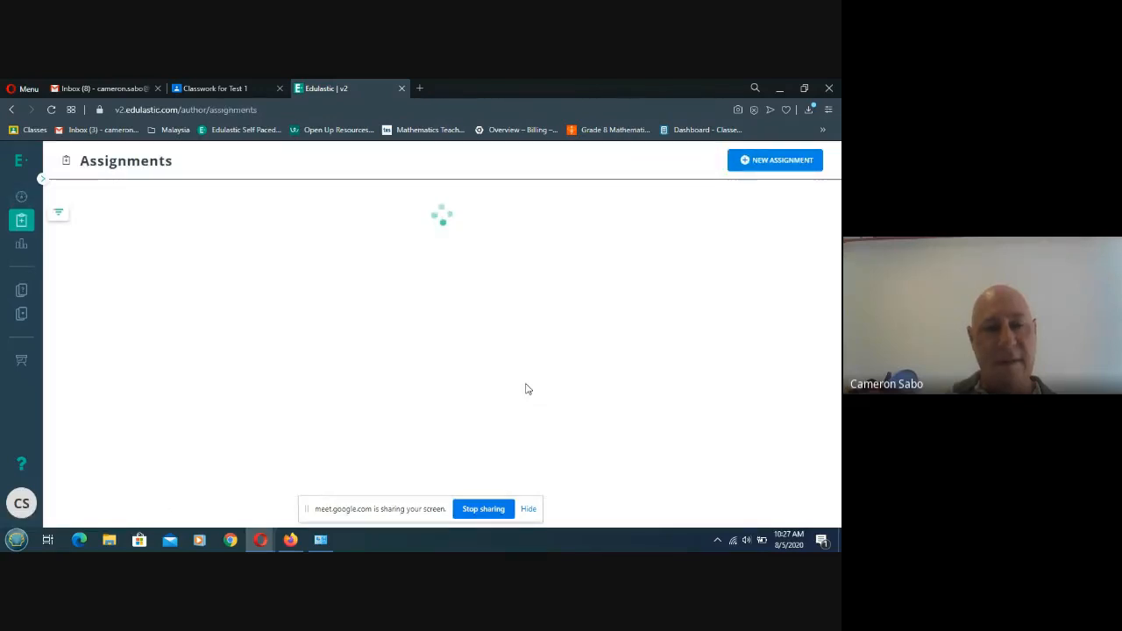
scroll(210, 401, down, 1)
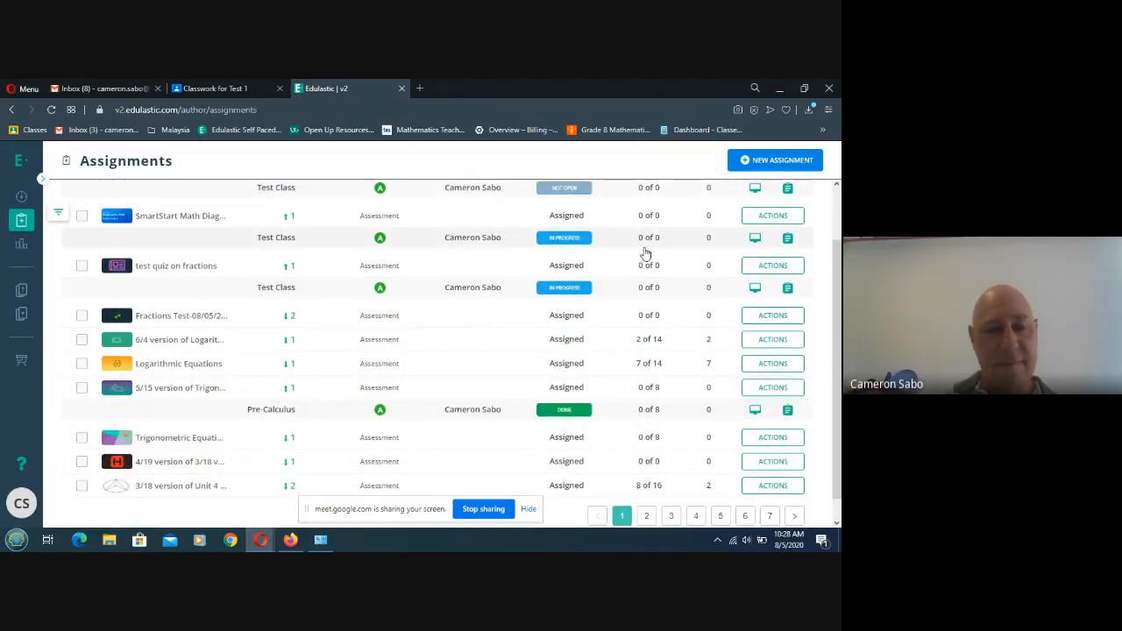
click(769, 390)
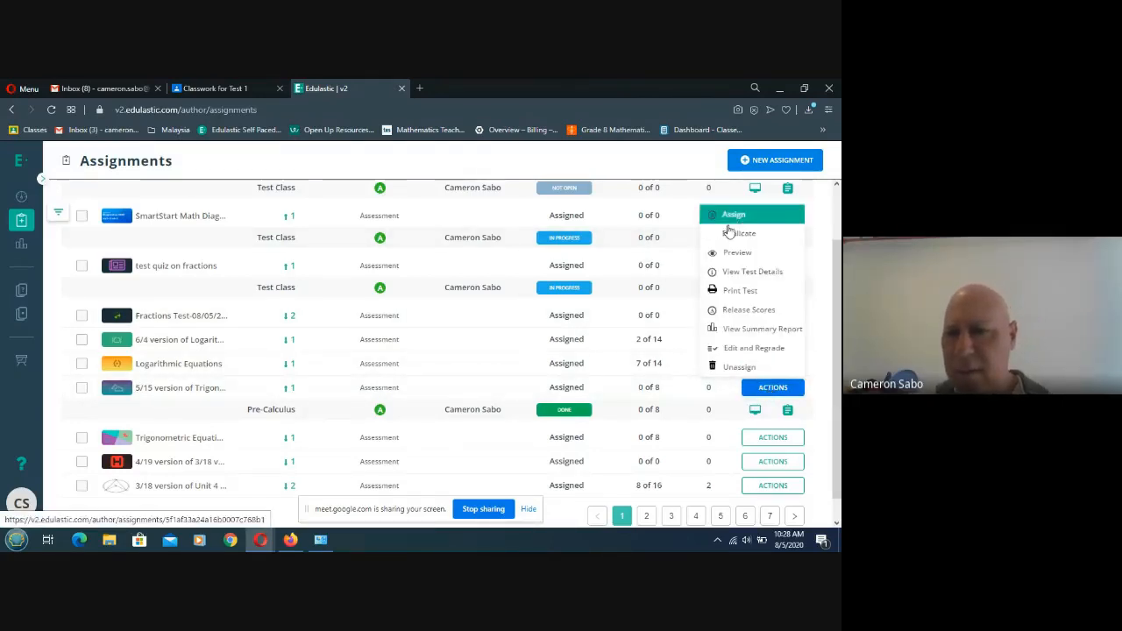
click(743, 271)
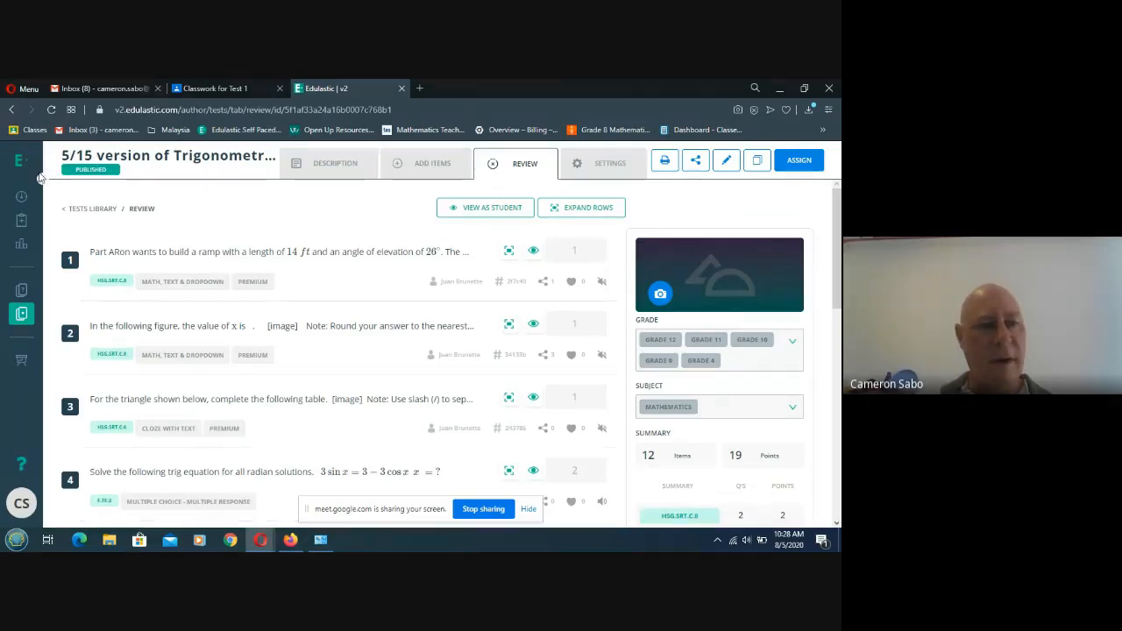
Return to the assignments list and open the summary report for the Trigonometric Equations assignment
mouse_move(48, 186)
click(61, 221)
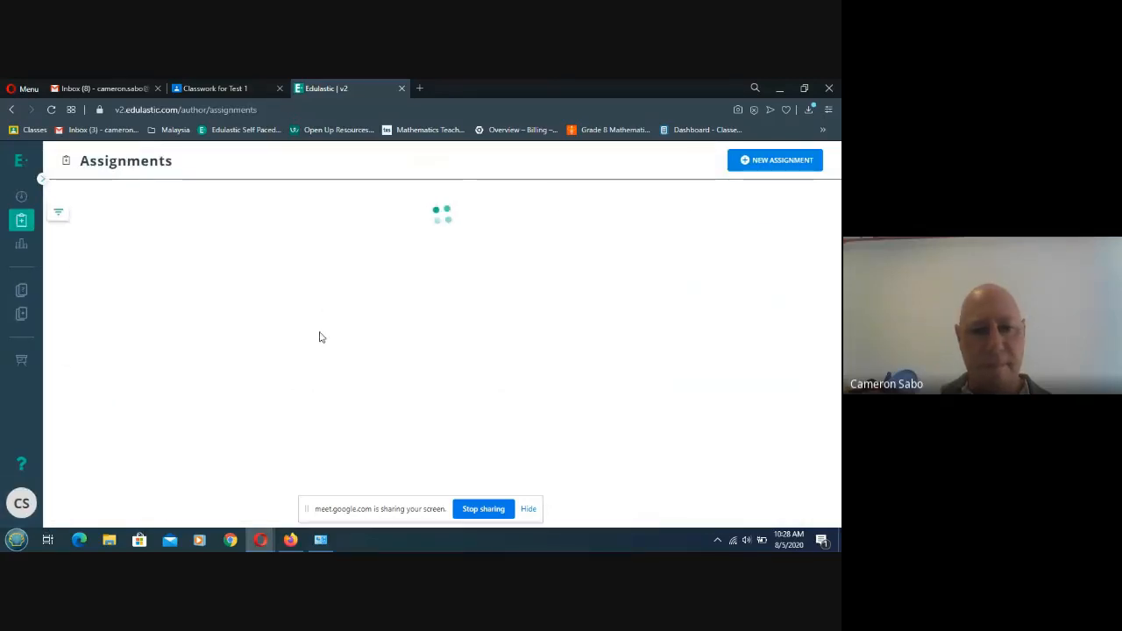
scroll(229, 407, down, 2)
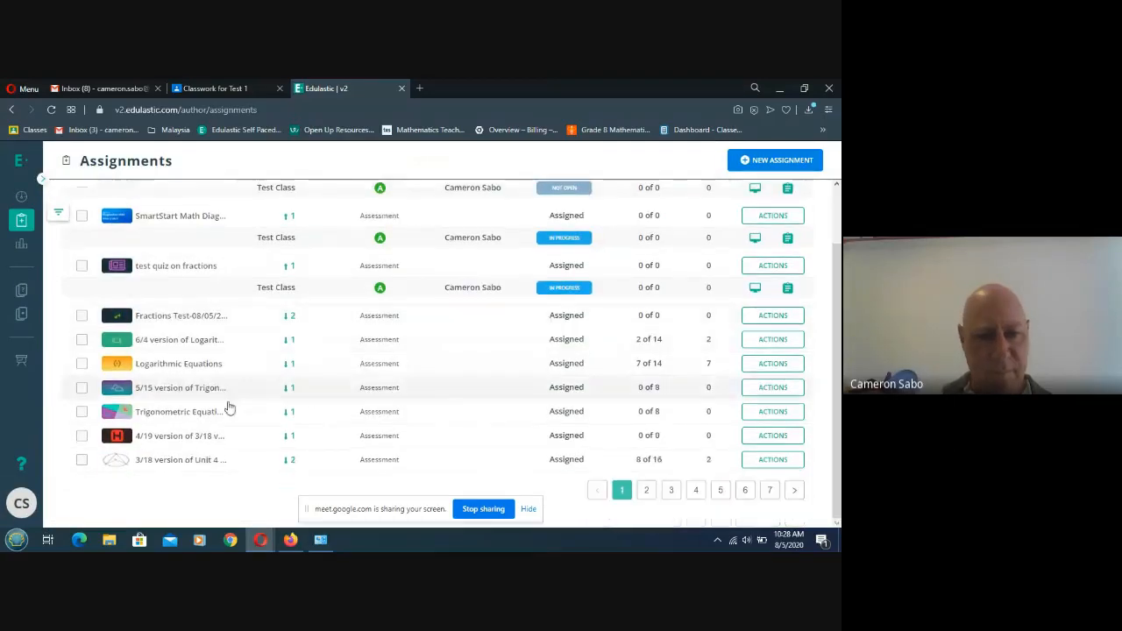
click(794, 415)
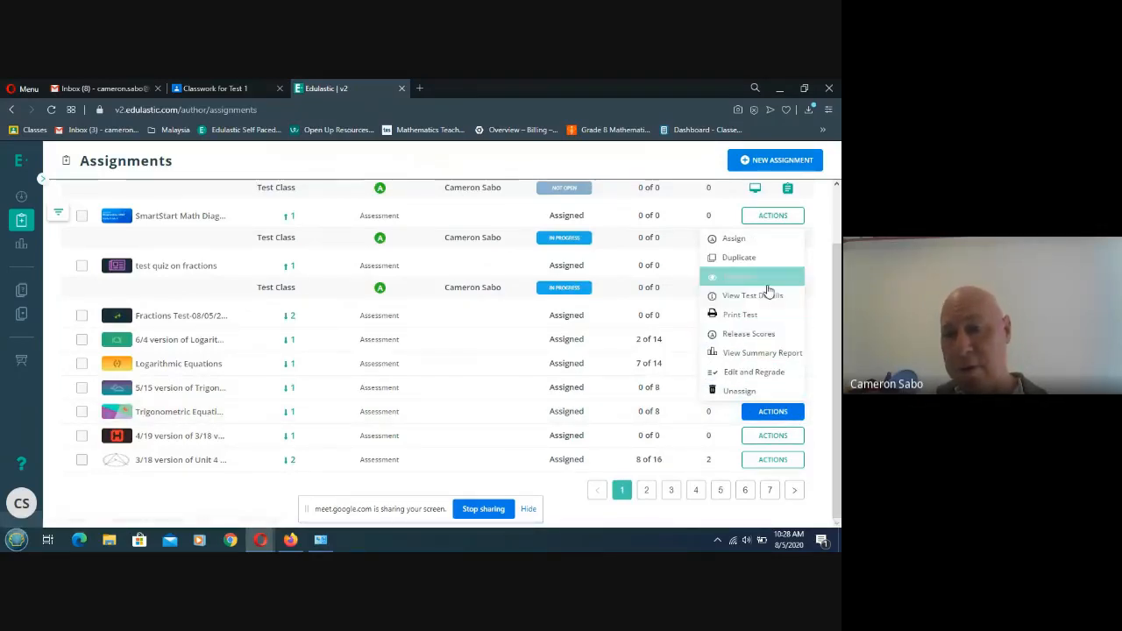
click(758, 353)
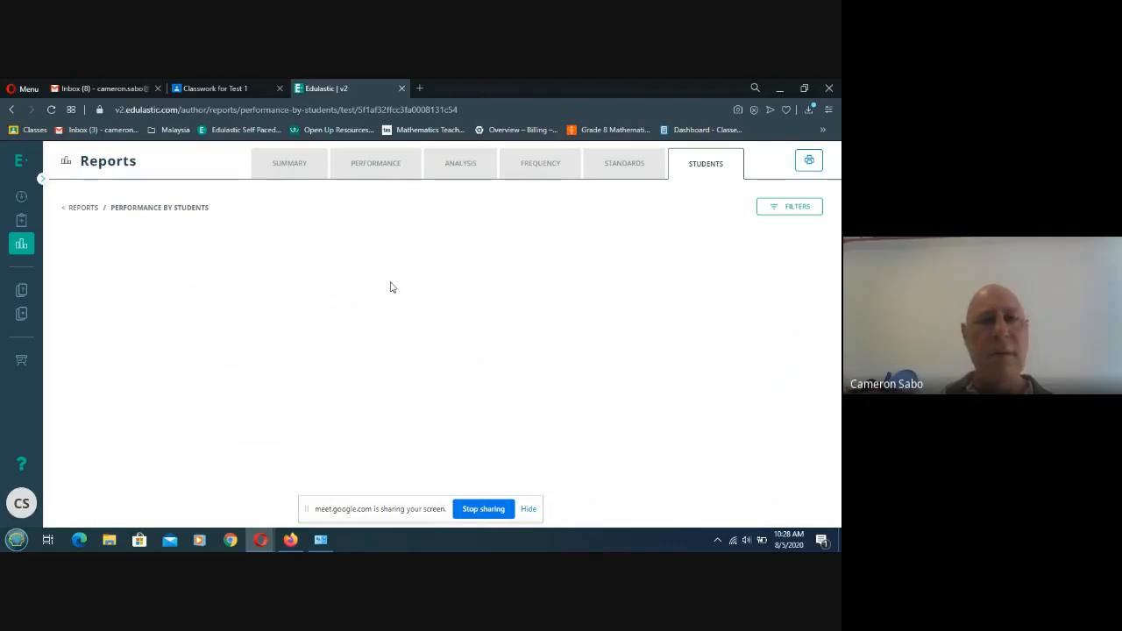
click(303, 171)
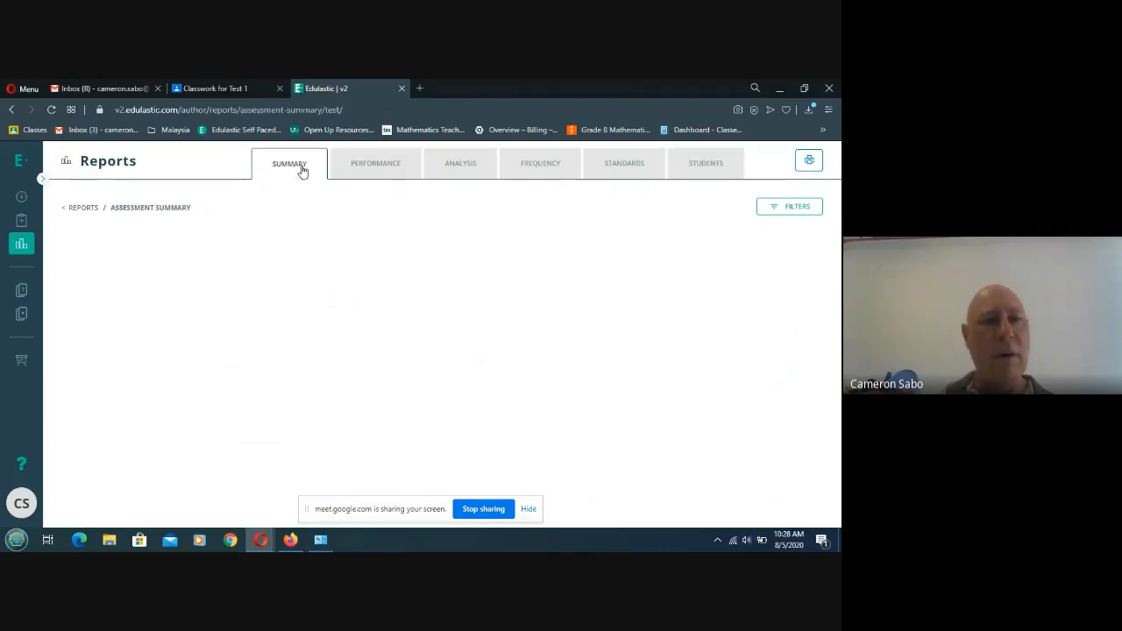
Close Edulastic, switch to the Google Meet window and stop presenting the screen
click(402, 89)
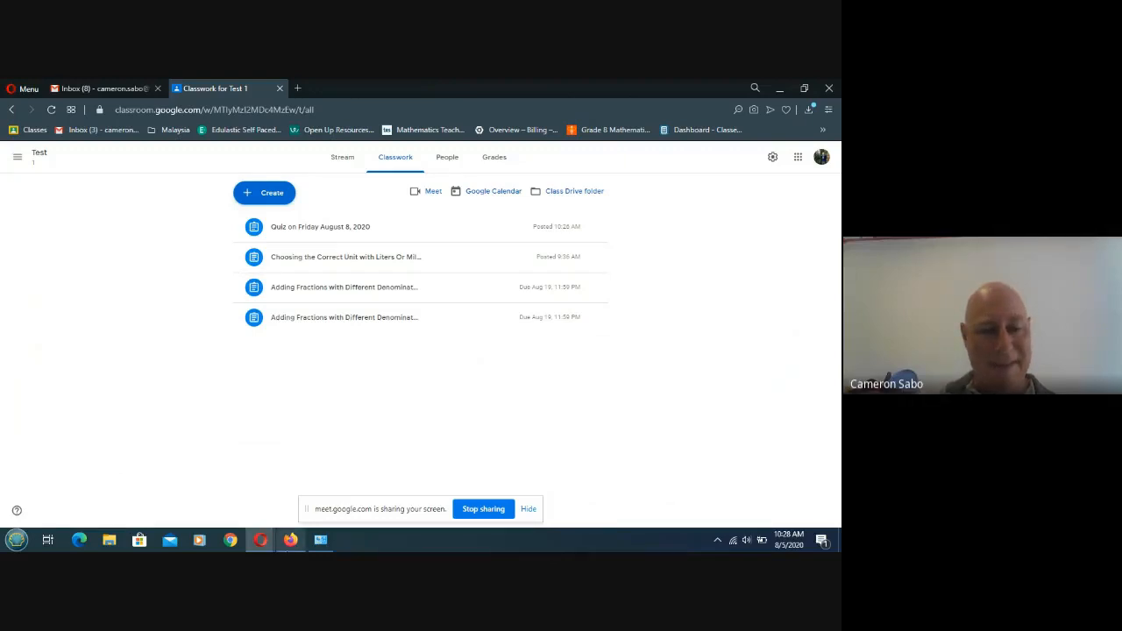
mouse_move(261, 540)
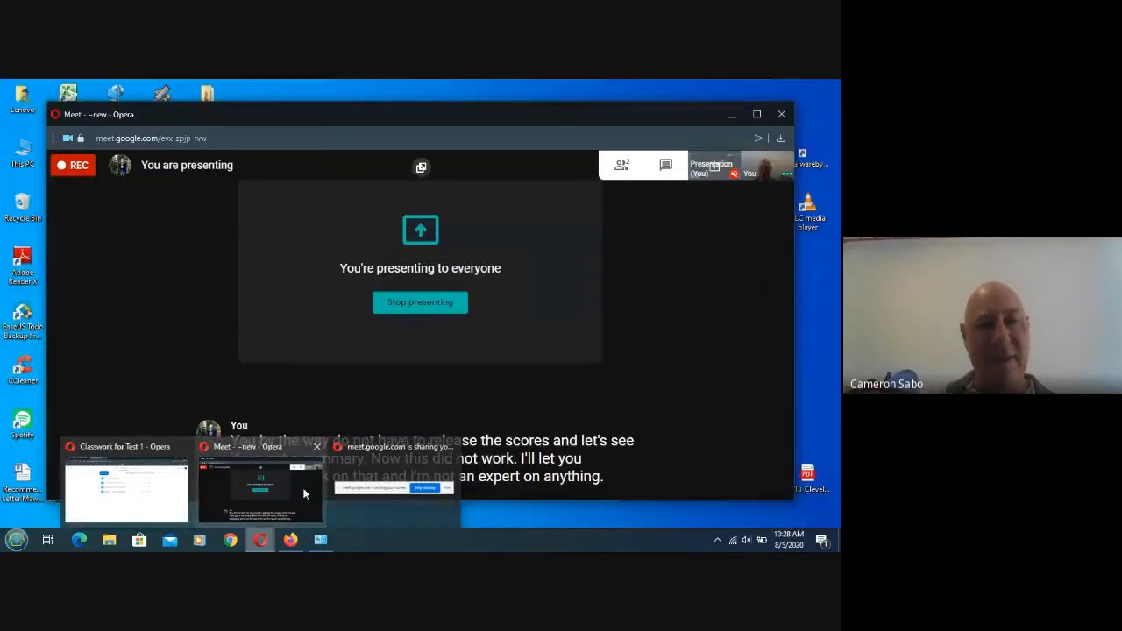
click(304, 494)
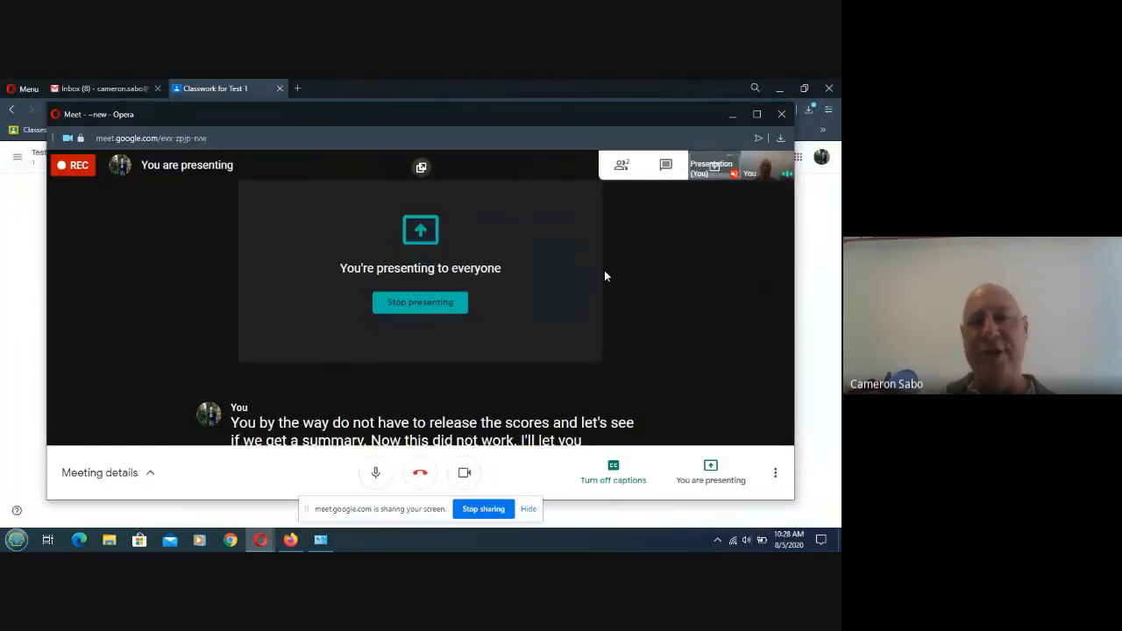
click(405, 303)
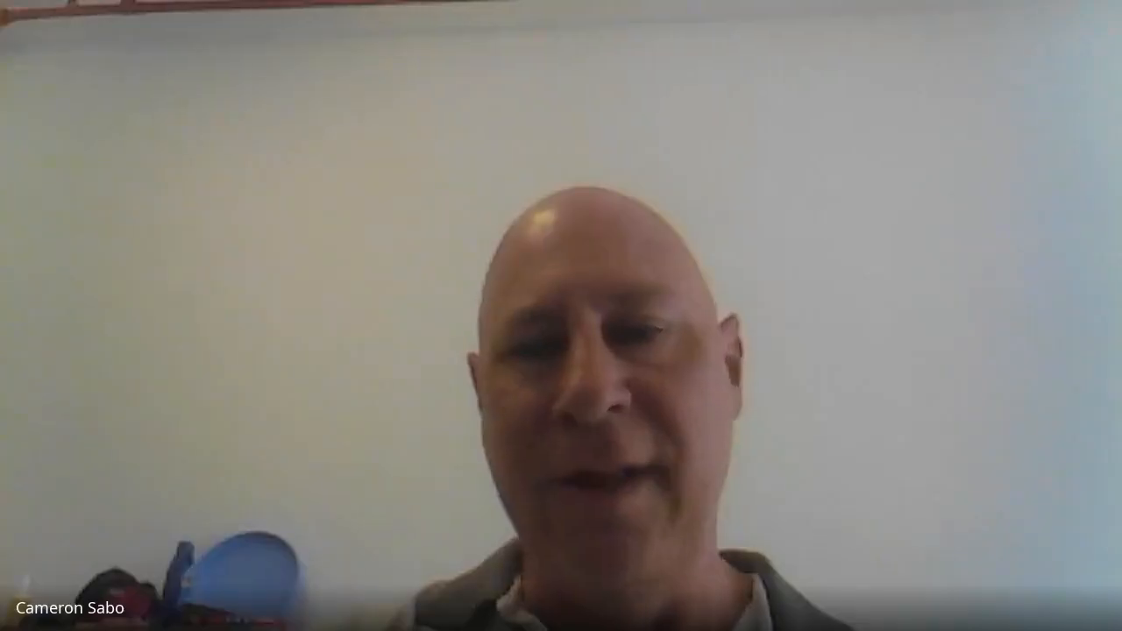